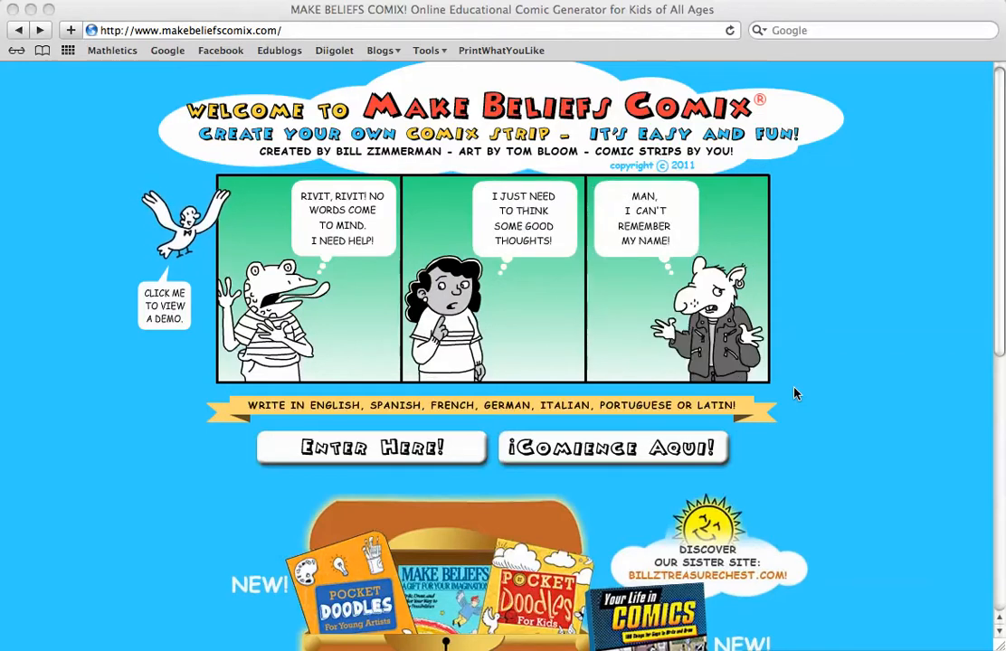
- Open the 250+ Printables page of the site and go to its Blank Comix Templates category
scroll(795, 394, "down", 10)
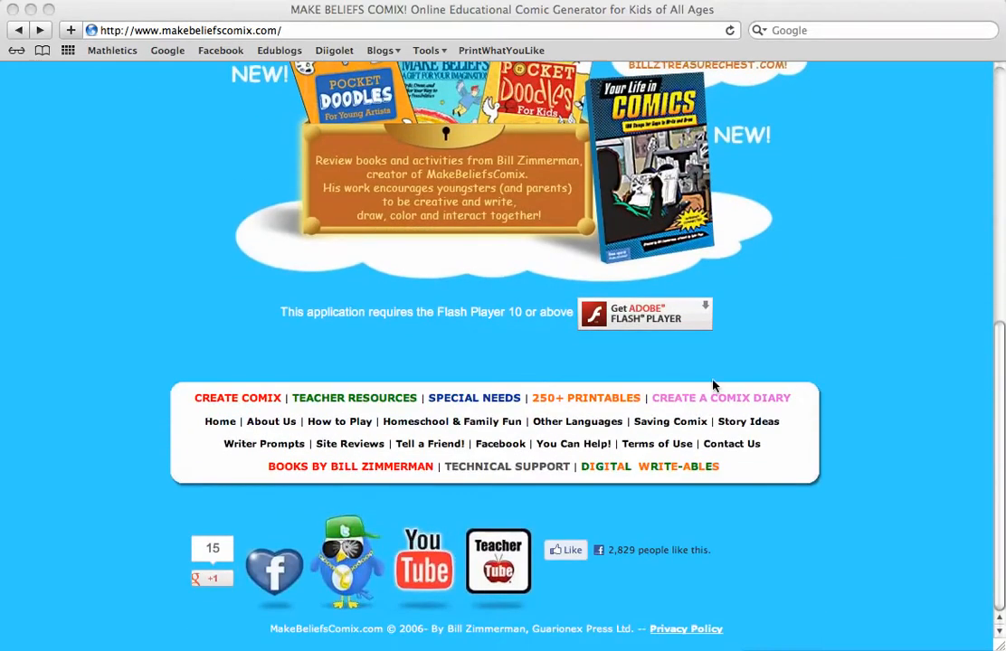
left_click(584, 404)
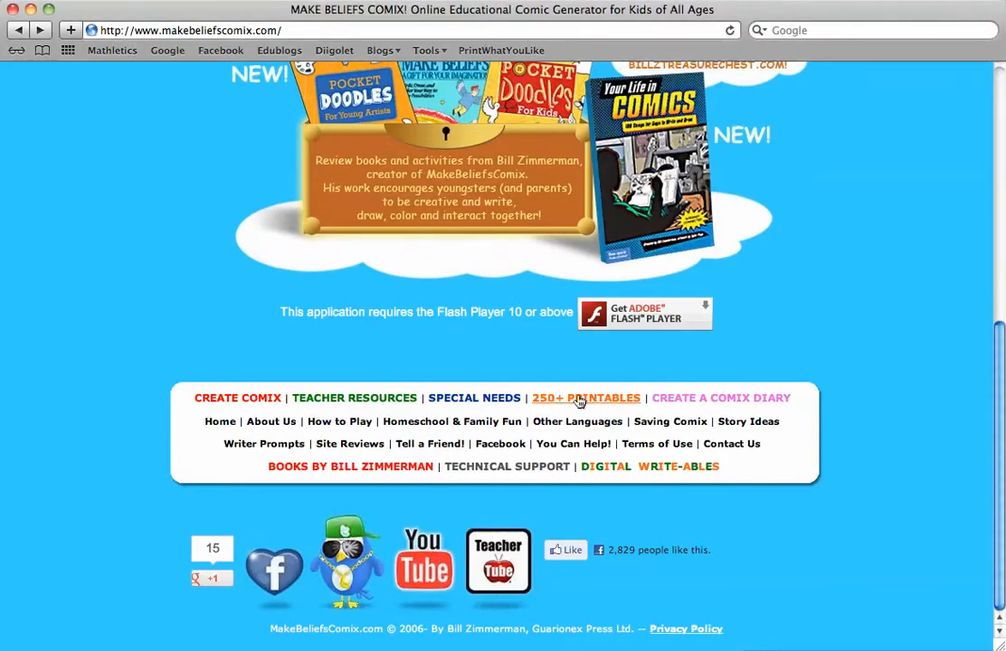
left_click(580, 403)
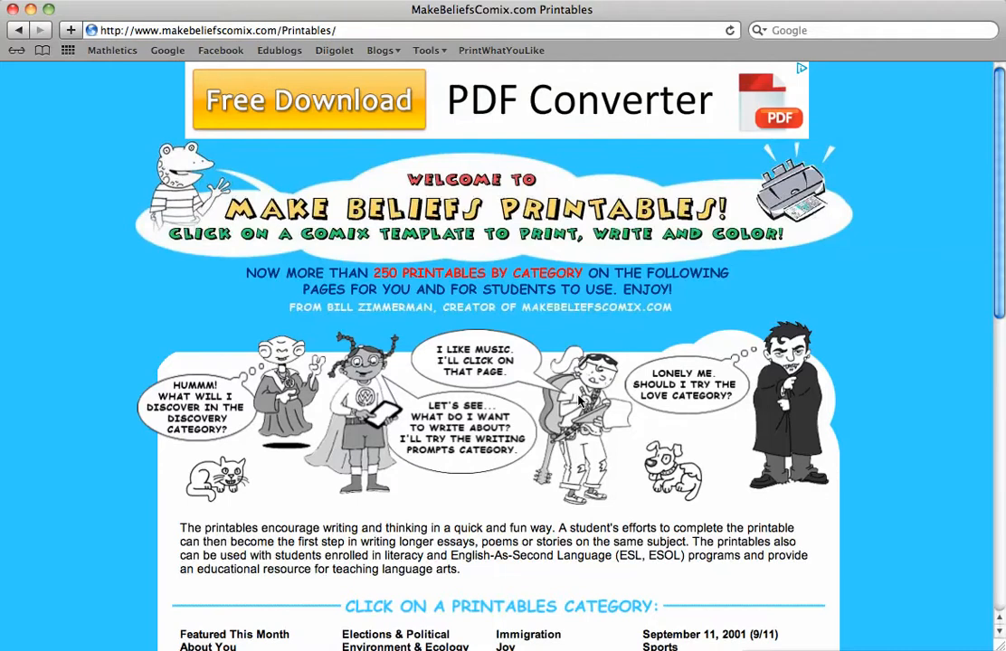
scroll(579, 403, "down", 3)
scroll(579, 402, "down", 5)
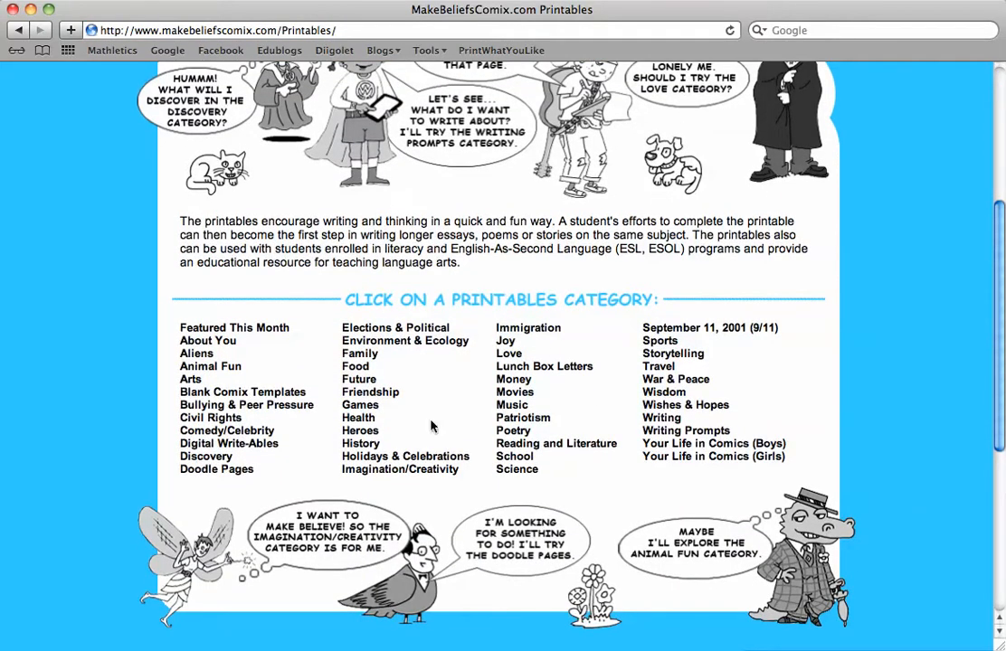
left_click(242, 392)
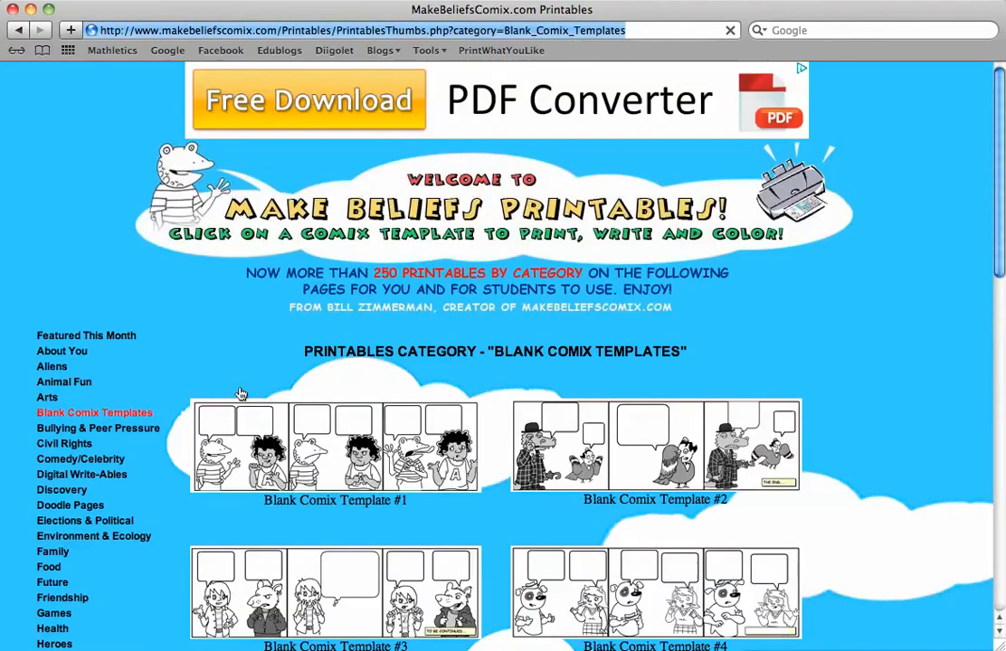
- View the printable page of Blank Comix Template #3 and close its window
scroll(528, 360, "down", 5)
scroll(528, 360, "down", 2)
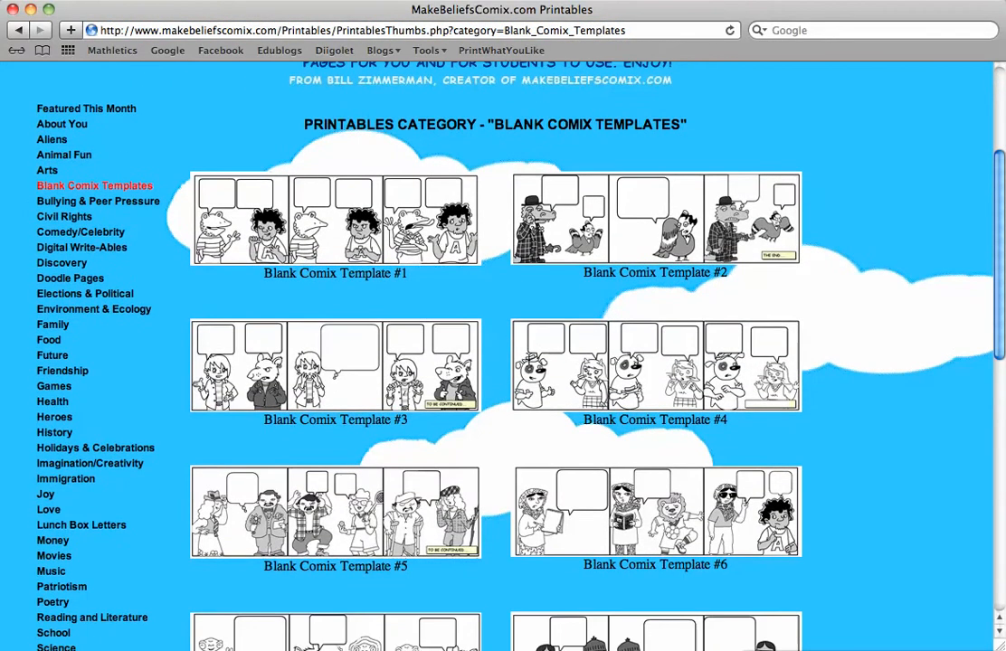
left_click(415, 359)
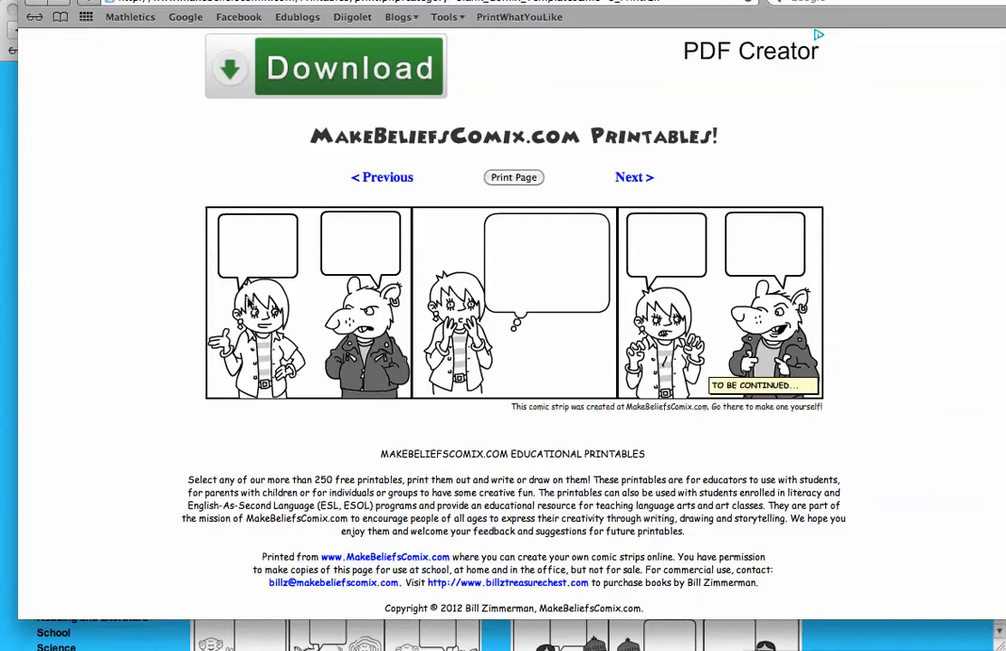
left_click(29, 0)
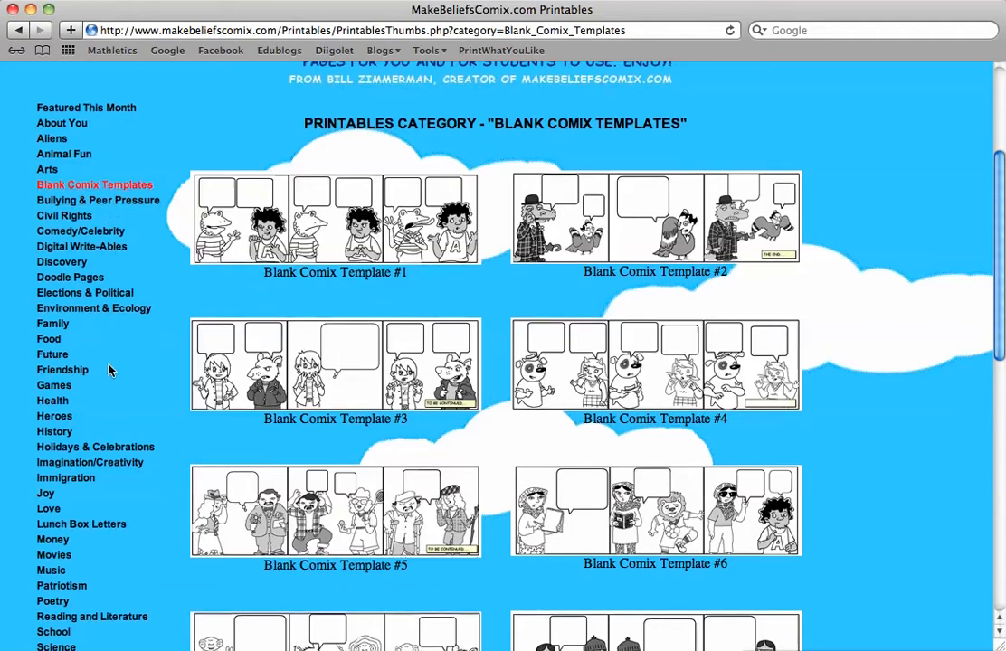
- Open the Wishes & Hopes printables category and look through its printables
scroll(99, 362, "down", 5)
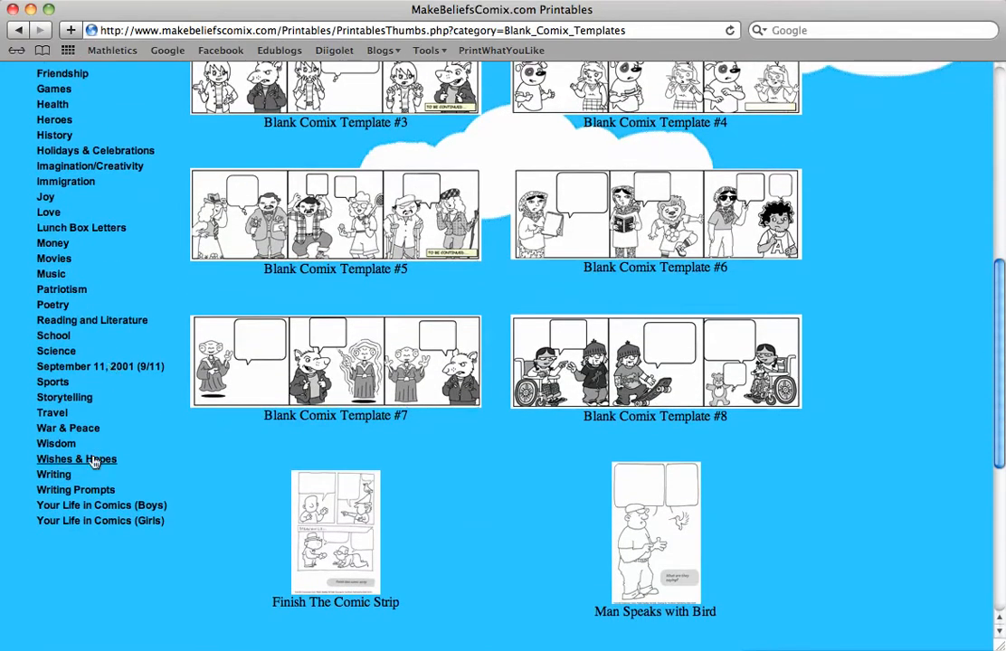
left_click(95, 461)
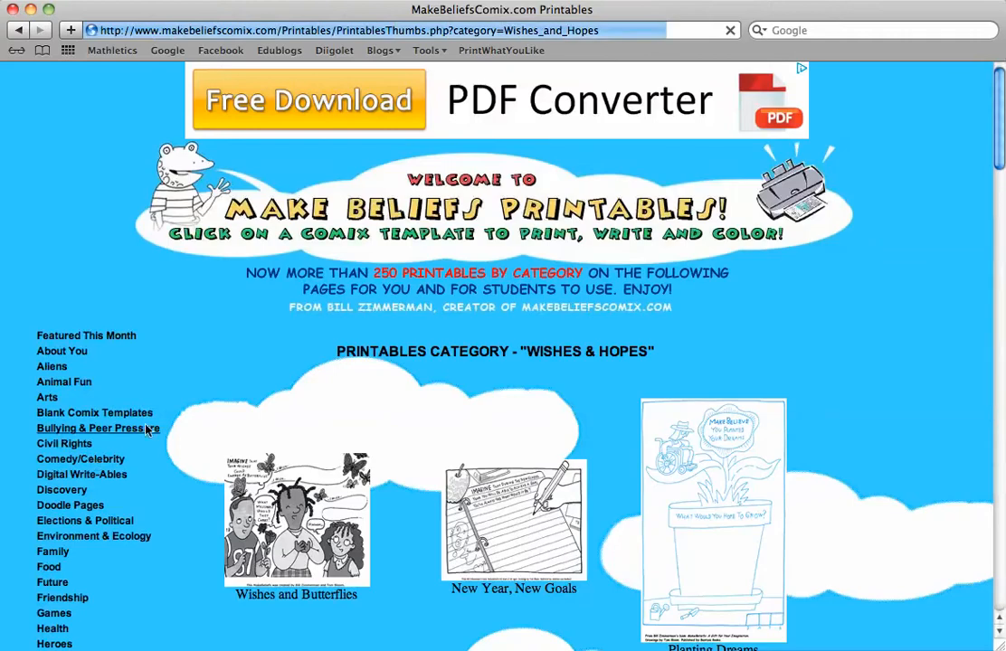
scroll(489, 420, "down", 4)
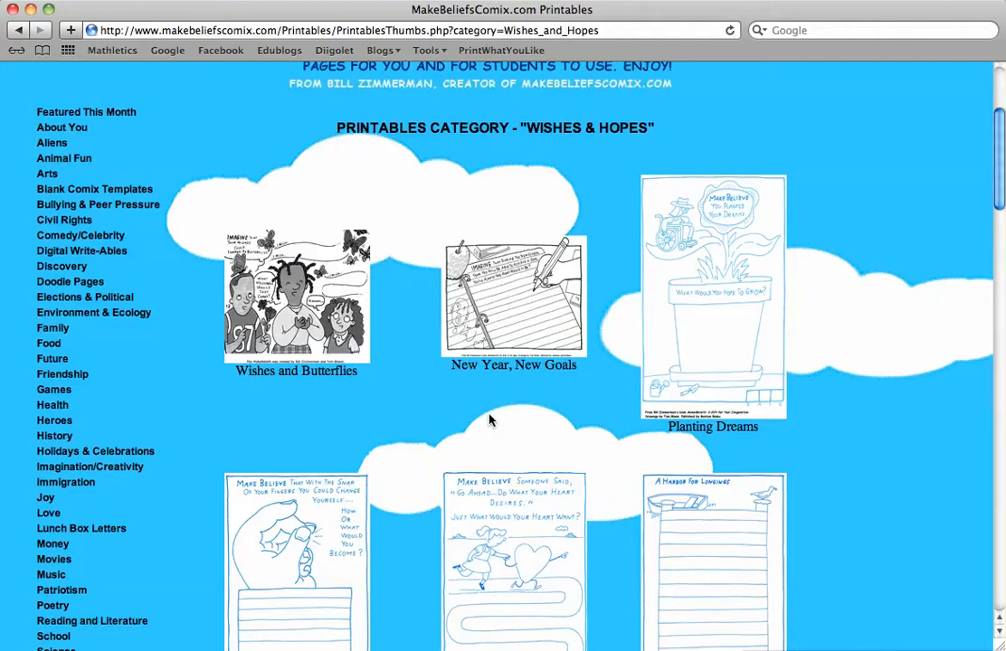
scroll(490, 419, "down", 10)
scroll(490, 420, "down", 3)
scroll(490, 420, "down", 4)
scroll(489, 419, "down", 10)
- View the full New Year Predictions printable and close its window
left_click(512, 381)
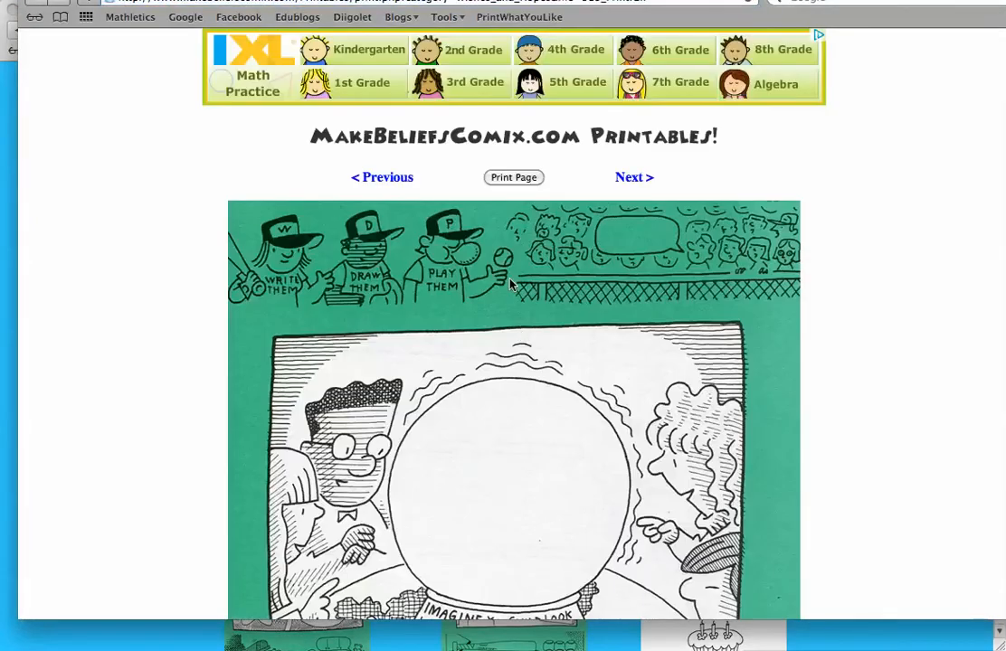
scroll(489, 260, "down", 5)
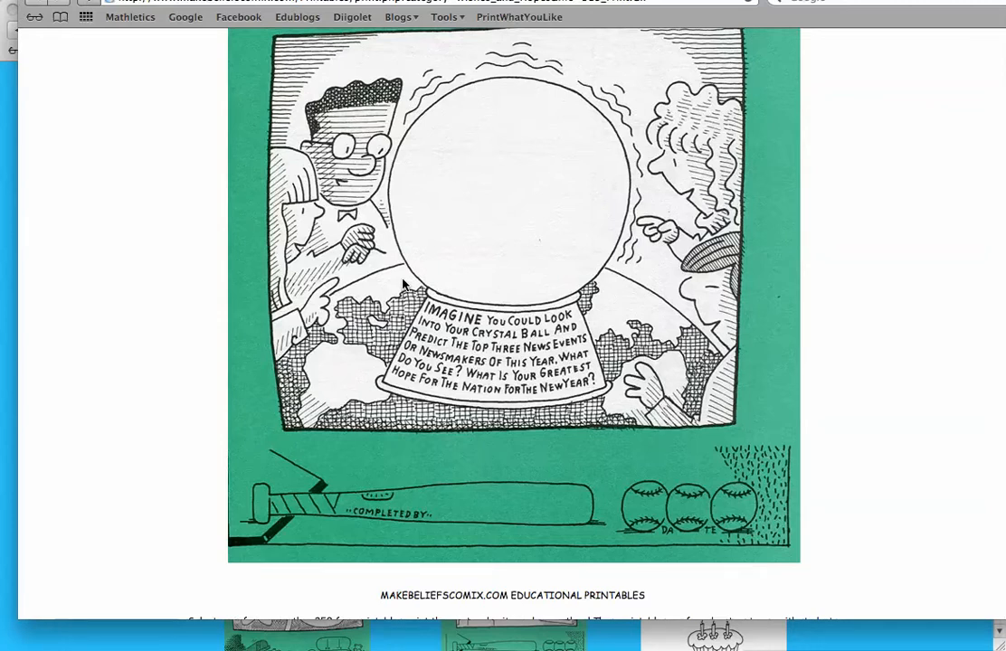
scroll(403, 286, "up", 5)
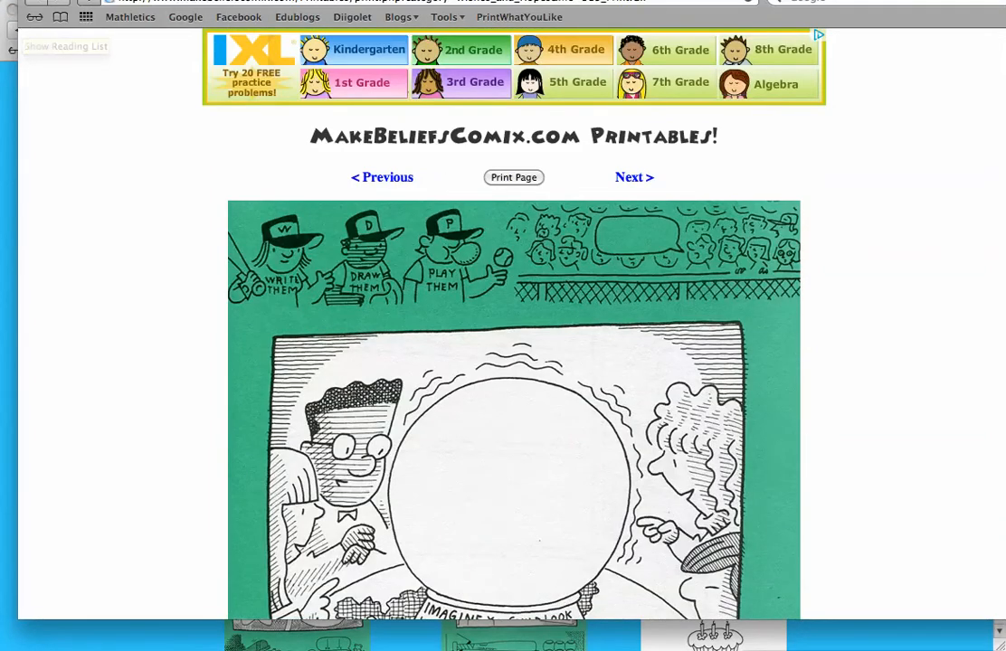
key("super+w")
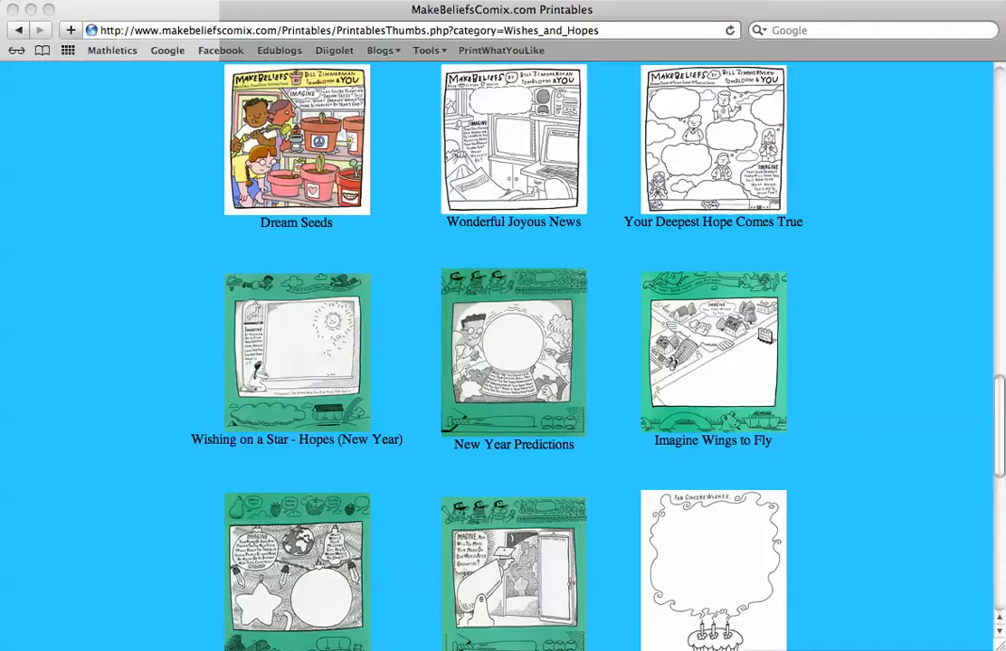
- Go back to the Make Beliefs Comix home page and enter the English comic strip creator
scroll(476, 415, "up", 20)
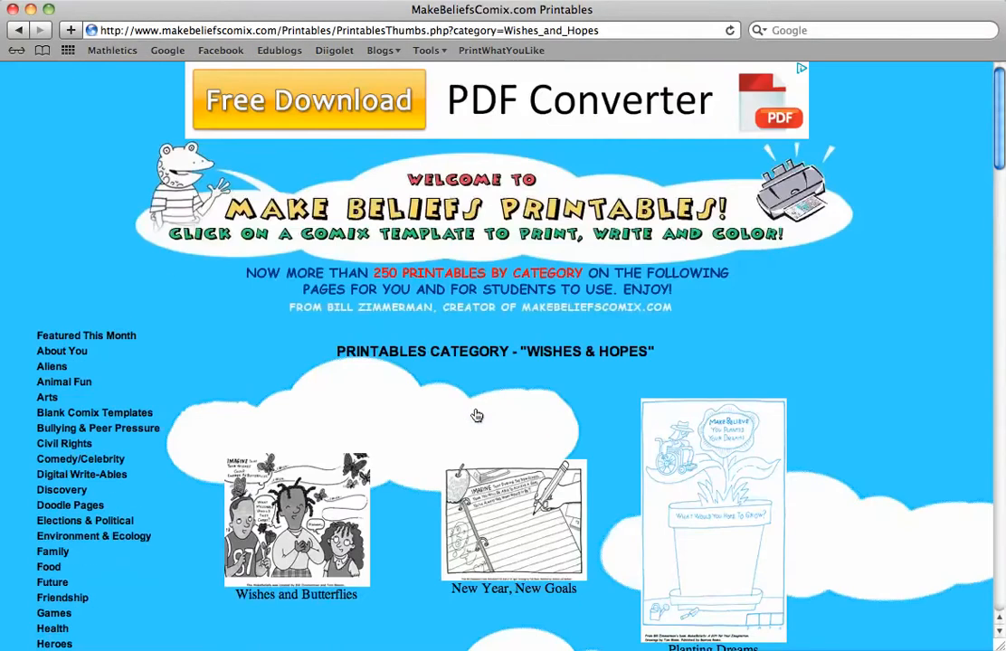
key("super+[")
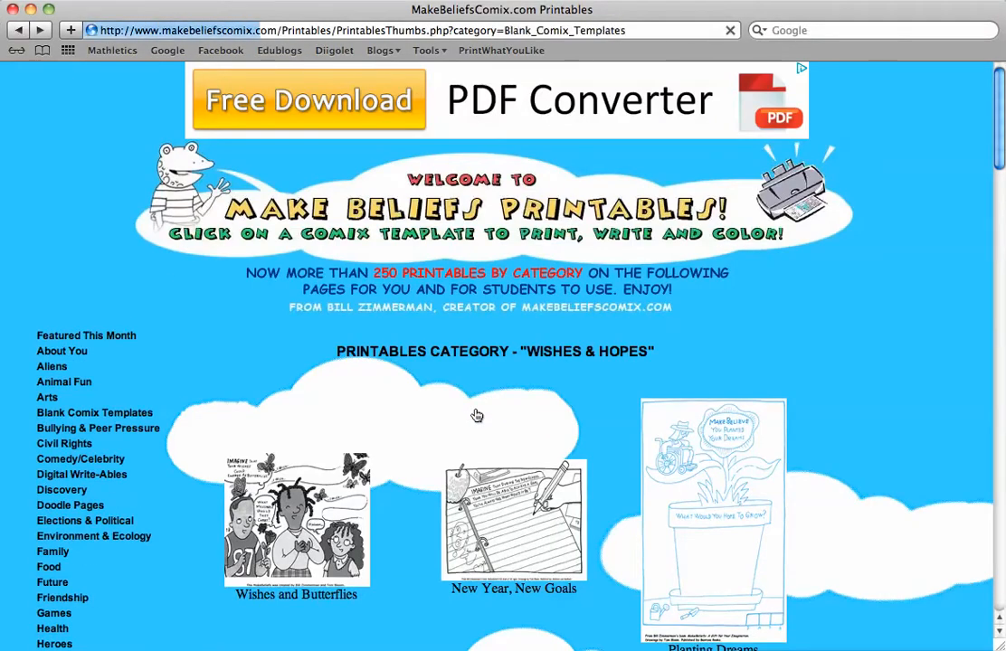
key("super+[")
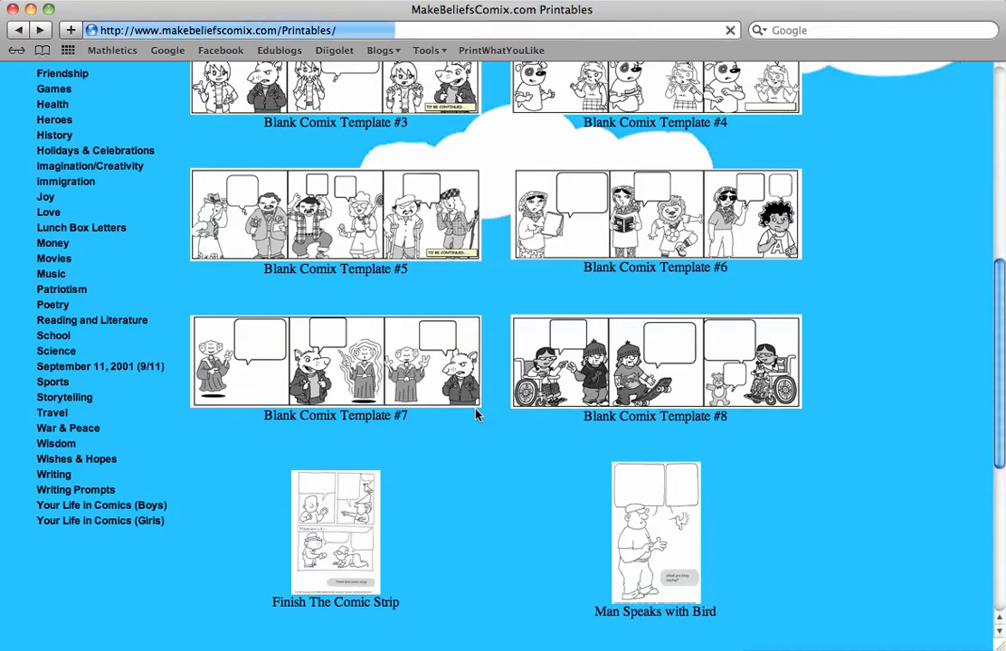
key("super+[")
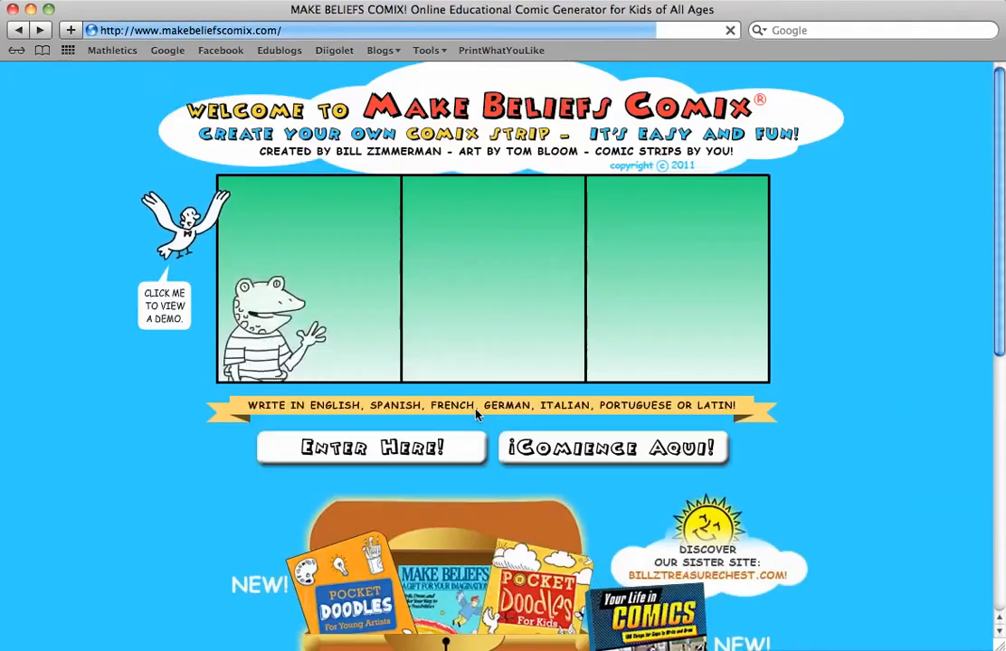
scroll(477, 413, "up", 10)
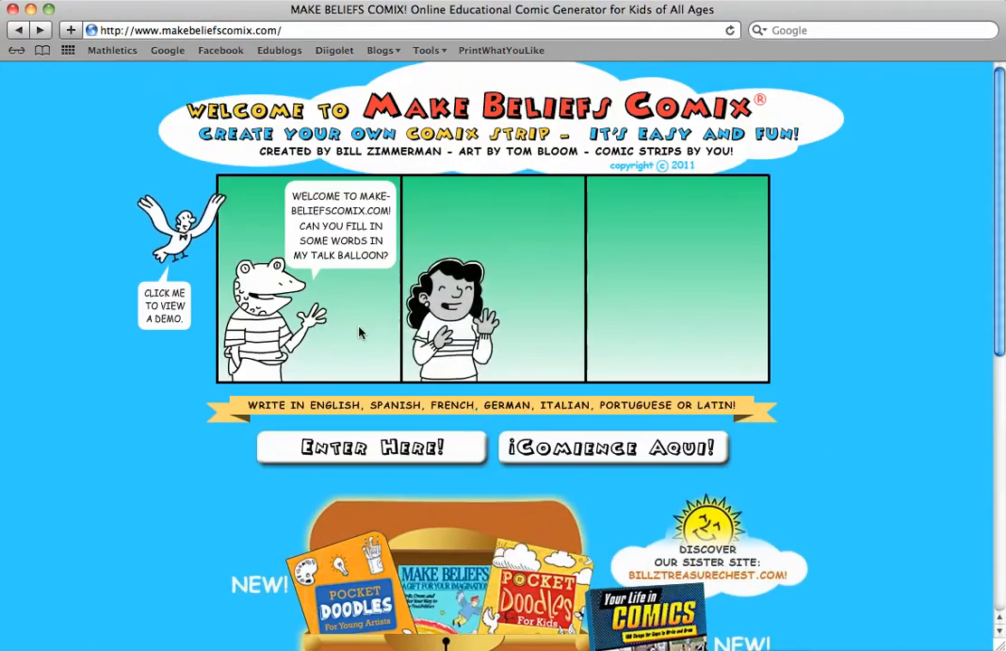
left_click(367, 460)
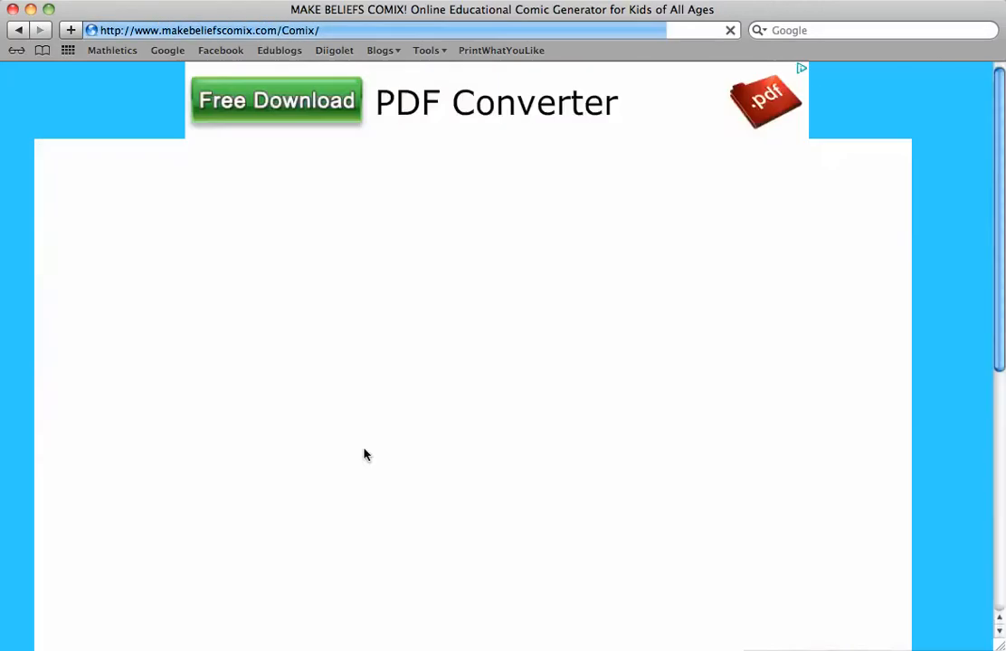
scroll(353, 457, "down", 3)
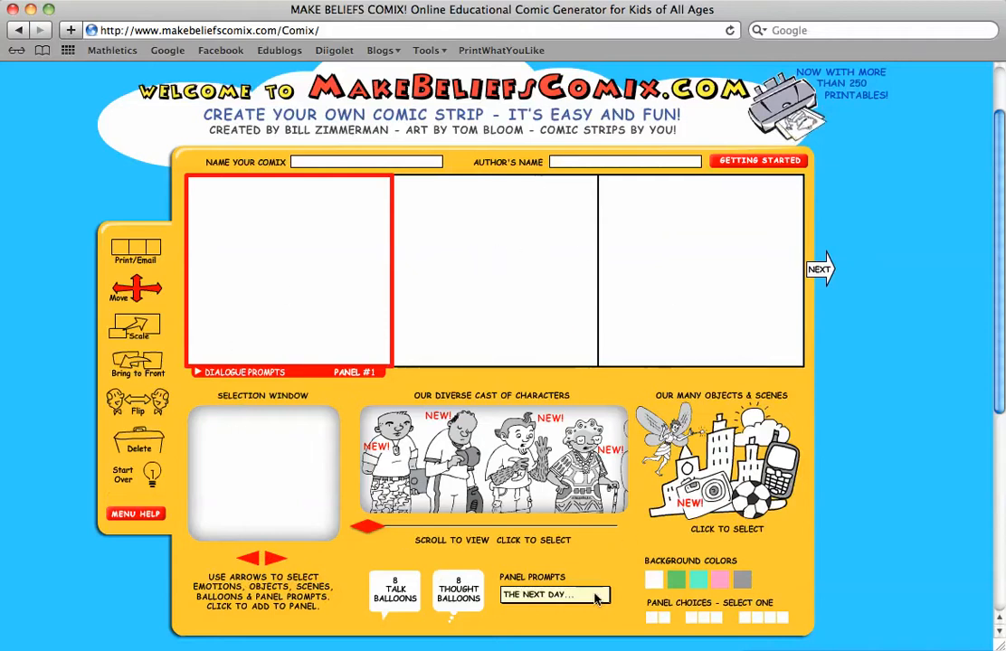
- Preview the two-, three- and four-panel layouts and set the comic strip to two panels
left_click(661, 619)
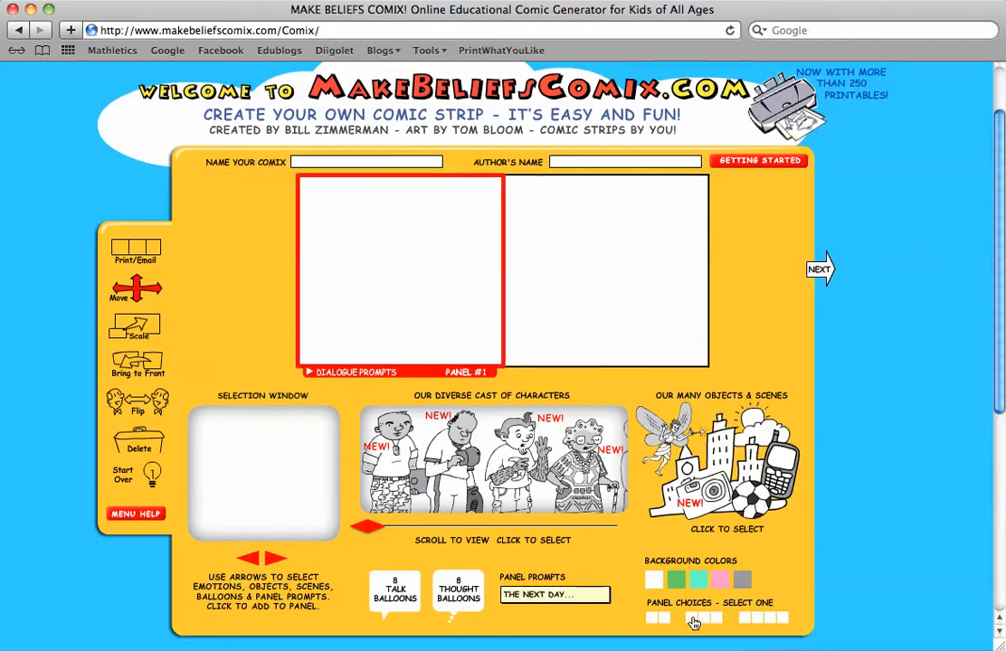
left_click(696, 620)
left_click(750, 622)
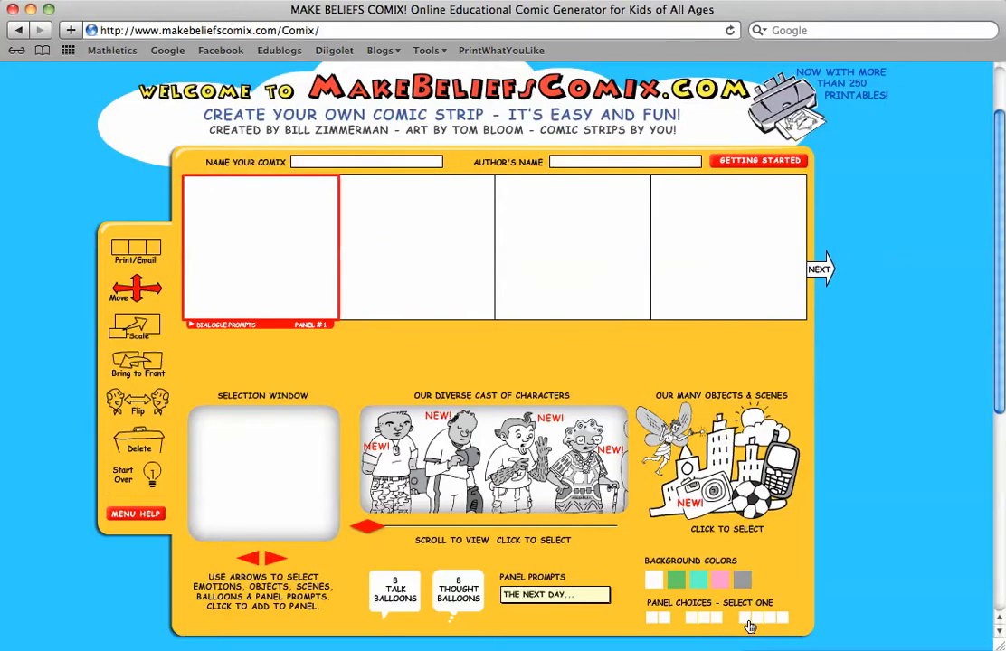
left_click(659, 620)
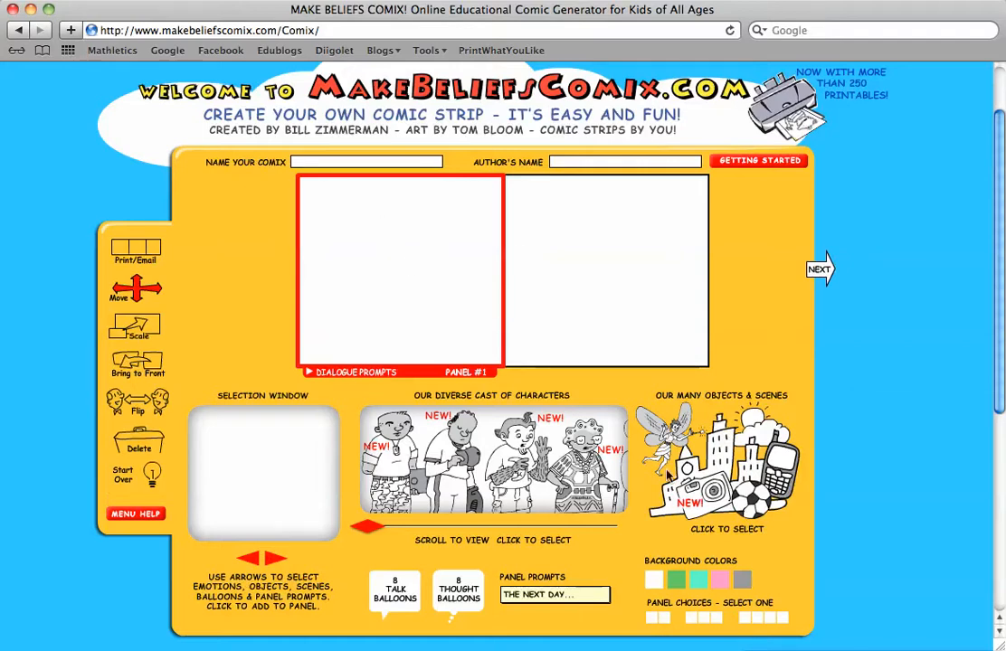
- Try the green, turquoise, pink and gray backgrounds on panel 1 and set it back to white
left_click(676, 580)
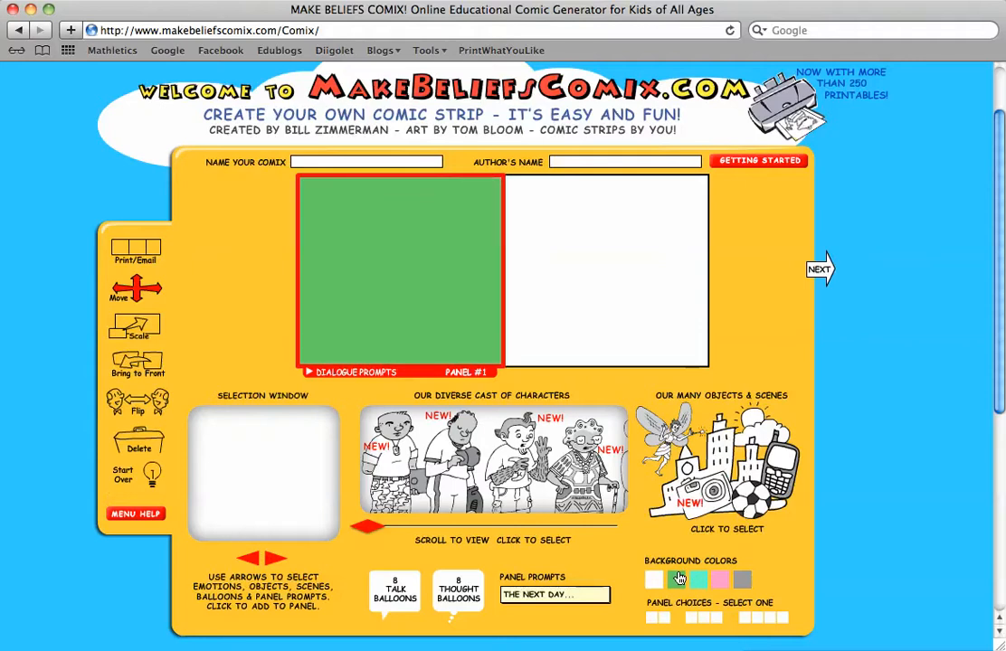
left_click(699, 581)
left_click(719, 579)
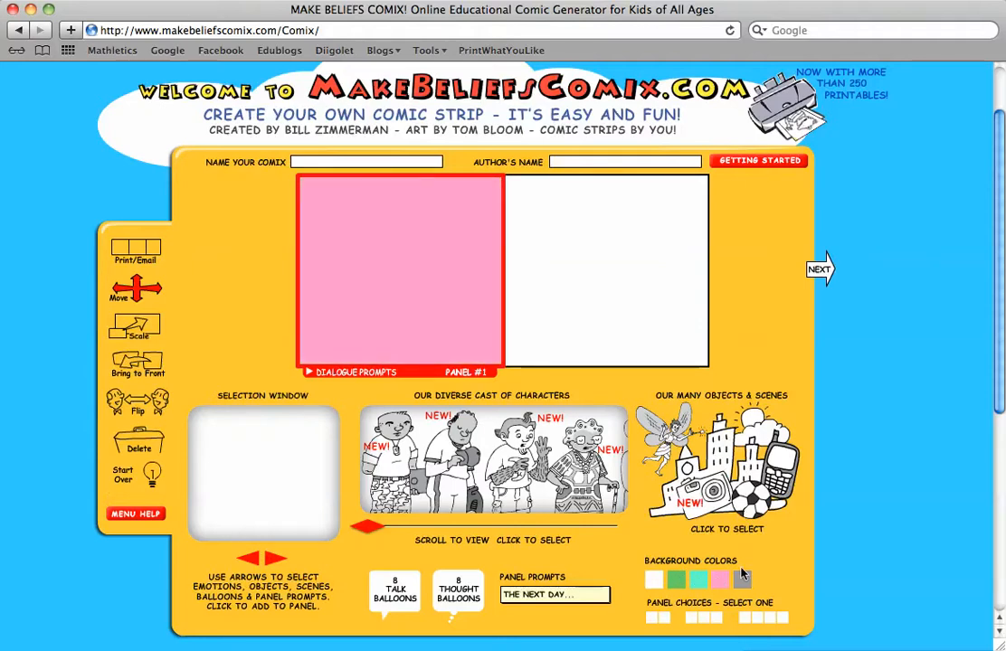
left_click(745, 580)
left_click(653, 582)
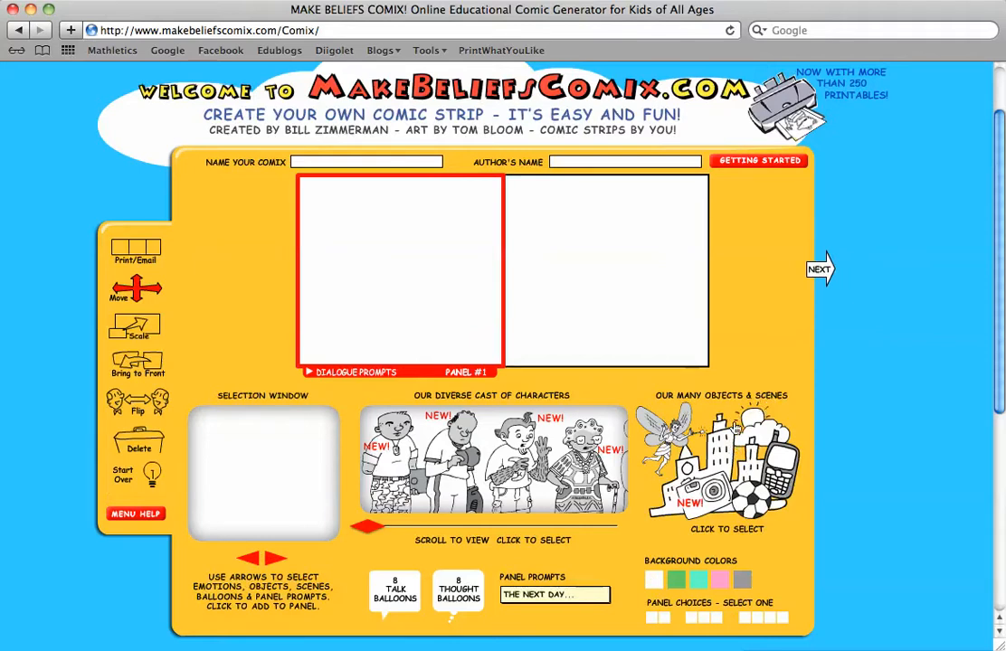
- Find the street scene with the bakery storefront among the objects and scenes and add it to both panels
left_click(733, 431)
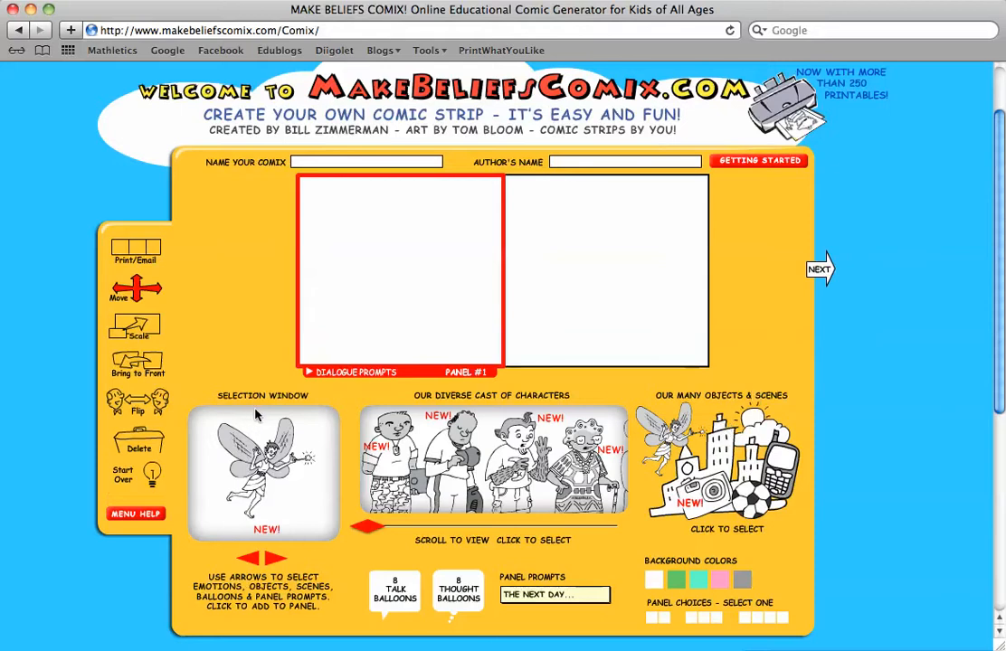
scroll(257, 414, "down", 2)
scroll(257, 415, "up", 1)
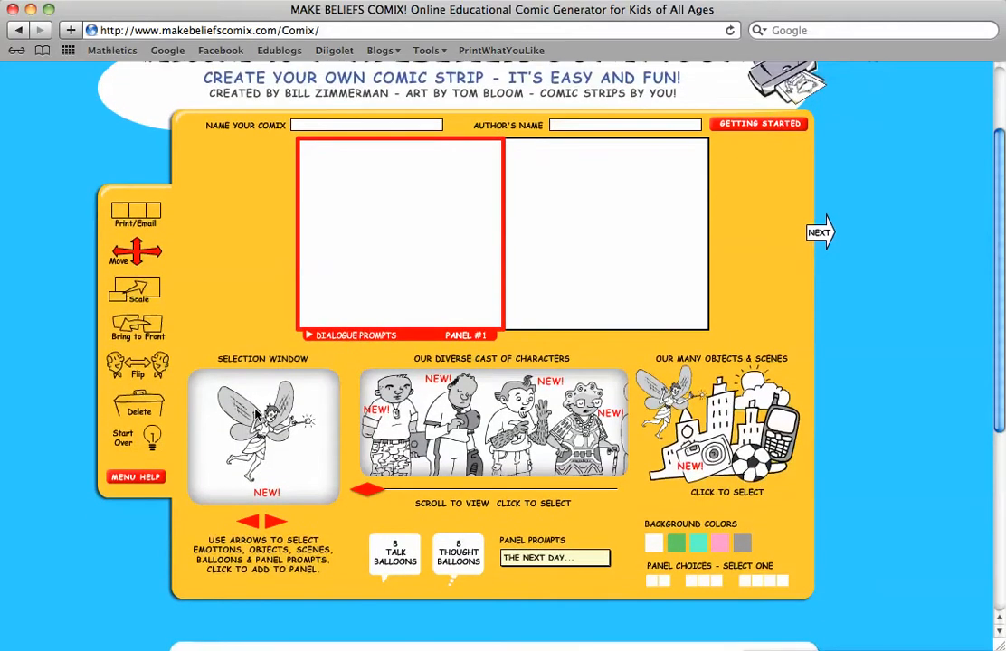
left_click(271, 522)
left_click(271, 521)
left_click(271, 522)
left_click(271, 522)
left_click(272, 522)
left_click(271, 522)
left_click(271, 521)
left_click(271, 522)
left_click(272, 522)
left_click(271, 522)
left_click(272, 522)
left_click(271, 522)
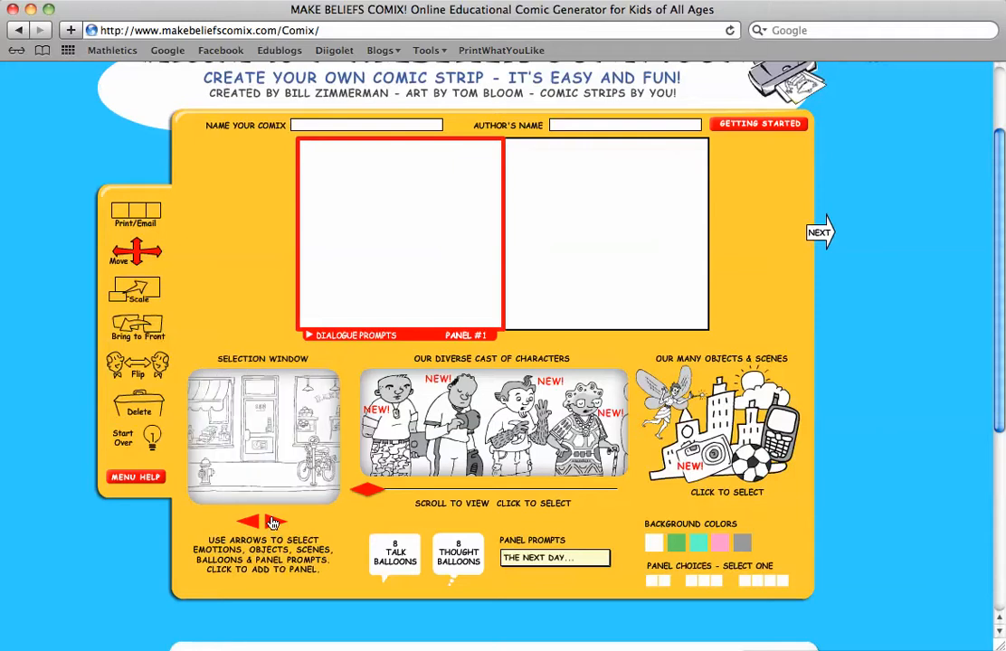
left_click(274, 442)
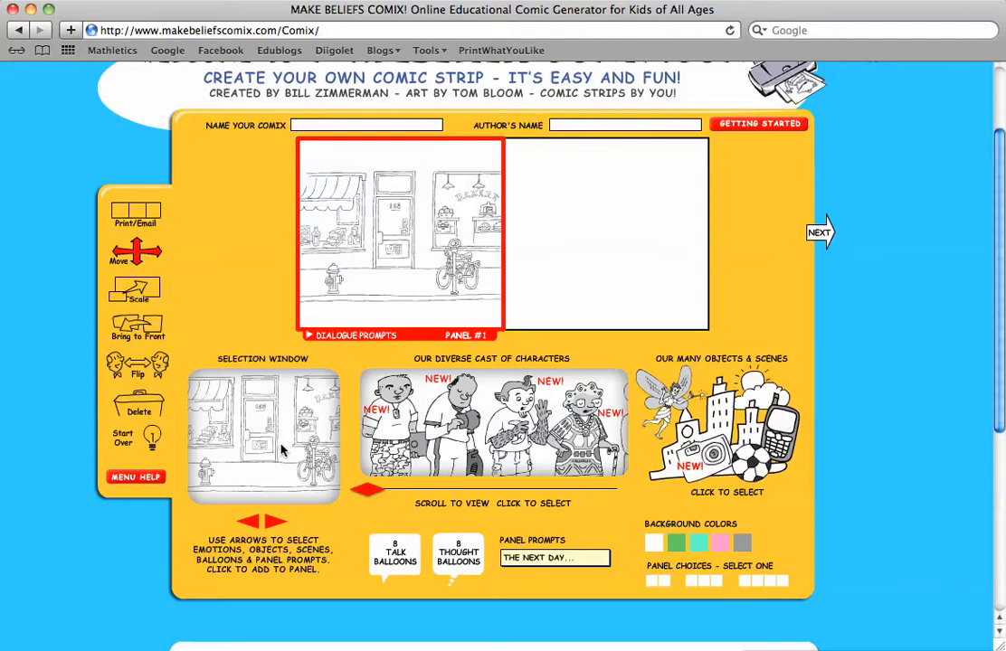
left_click(595, 222)
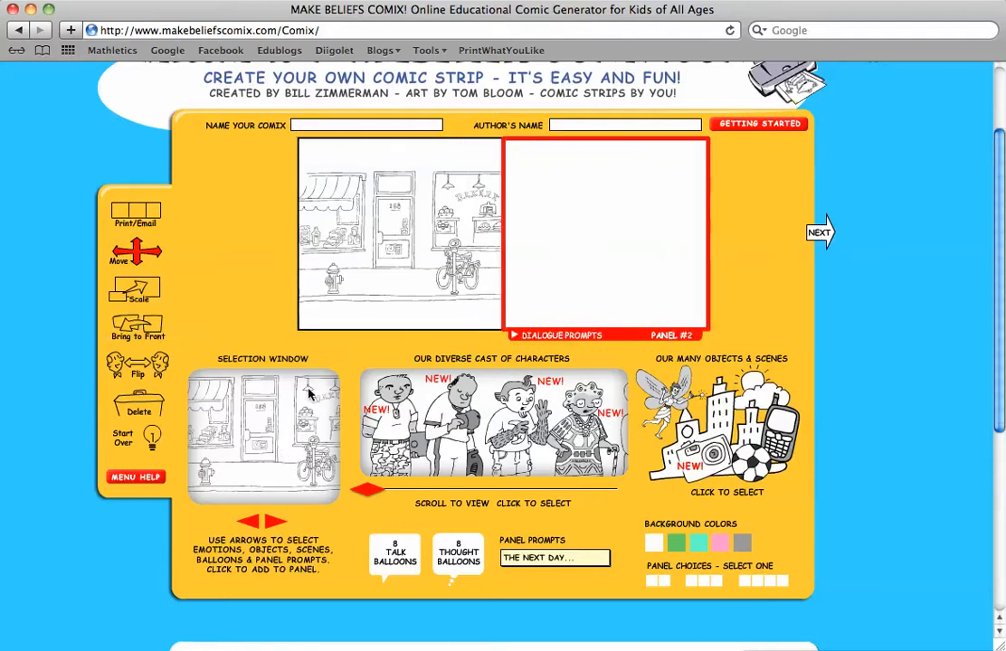
left_click(281, 428)
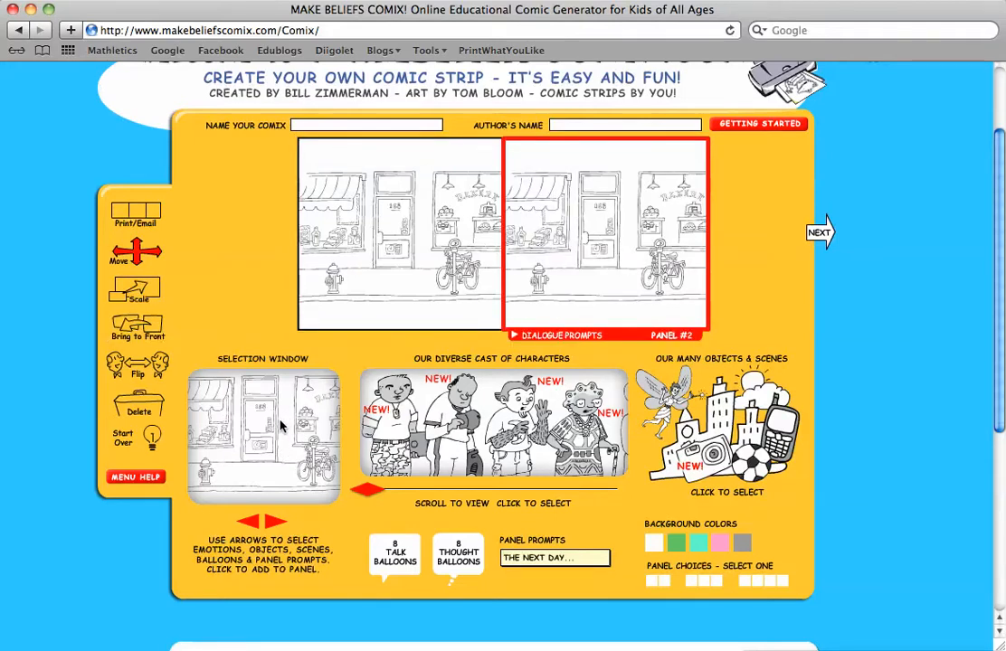
- Pick the clown tipping his top hat from the cast of characters and make panel 1 active
left_click_drag(366, 491, 398, 491)
mouse_move(438, 491)
left_mouse_down()
mouse_move(574, 480)
mouse_move(433, 488)
mouse_move(464, 488)
mouse_move(451, 488)
left_mouse_up()
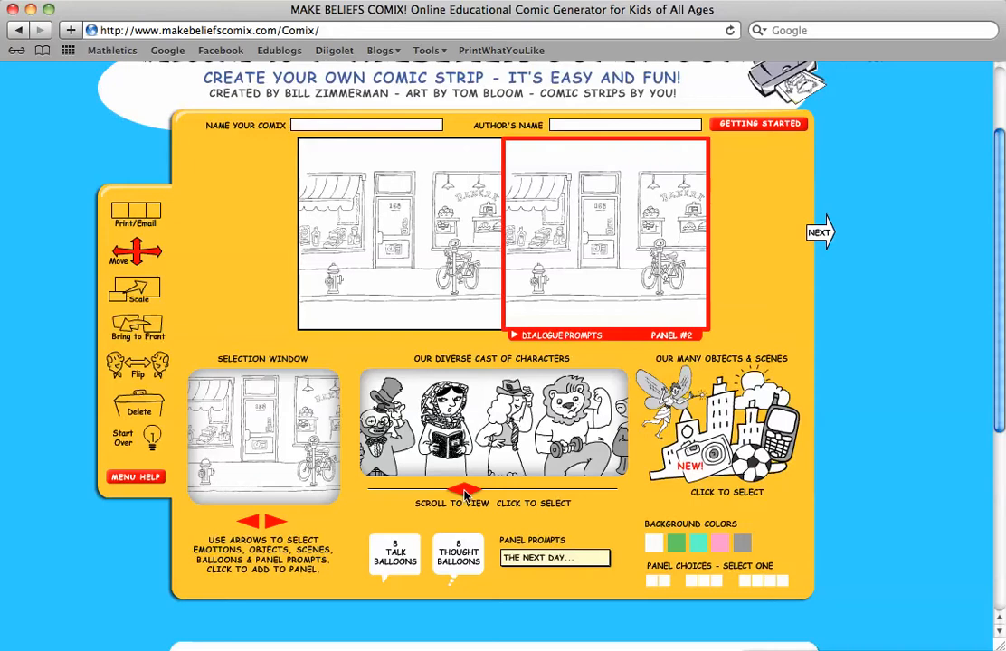
left_click_drag(459, 494, 452, 496)
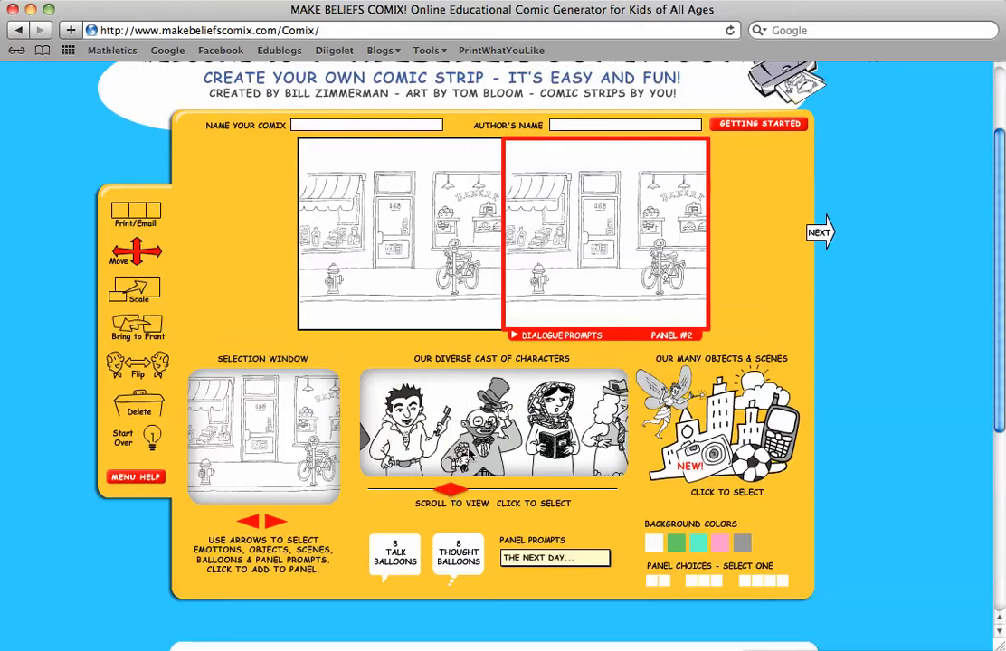
left_click(418, 374)
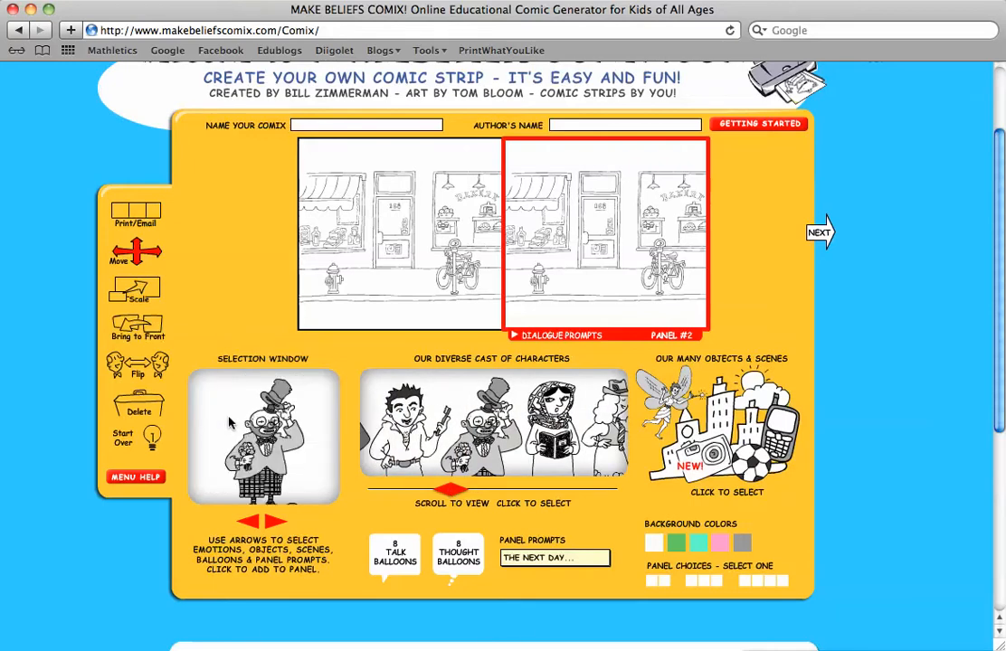
left_click(306, 202)
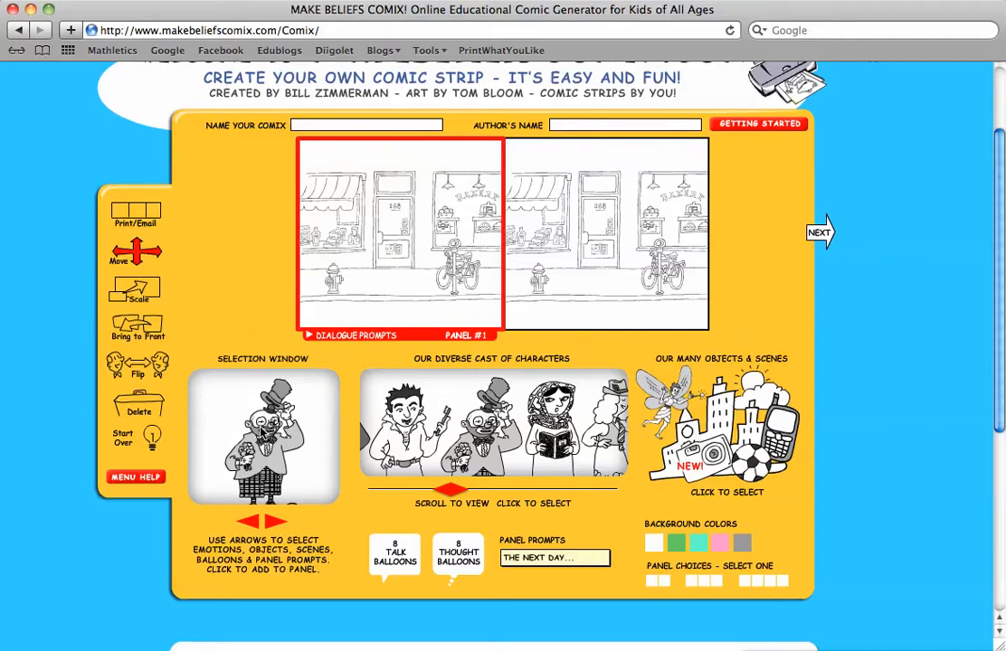
- Look through the clown character's available poses and emotions
left_click(274, 524)
left_click(273, 525)
left_click(273, 525)
left_click(273, 525)
left_click(273, 524)
left_click(273, 525)
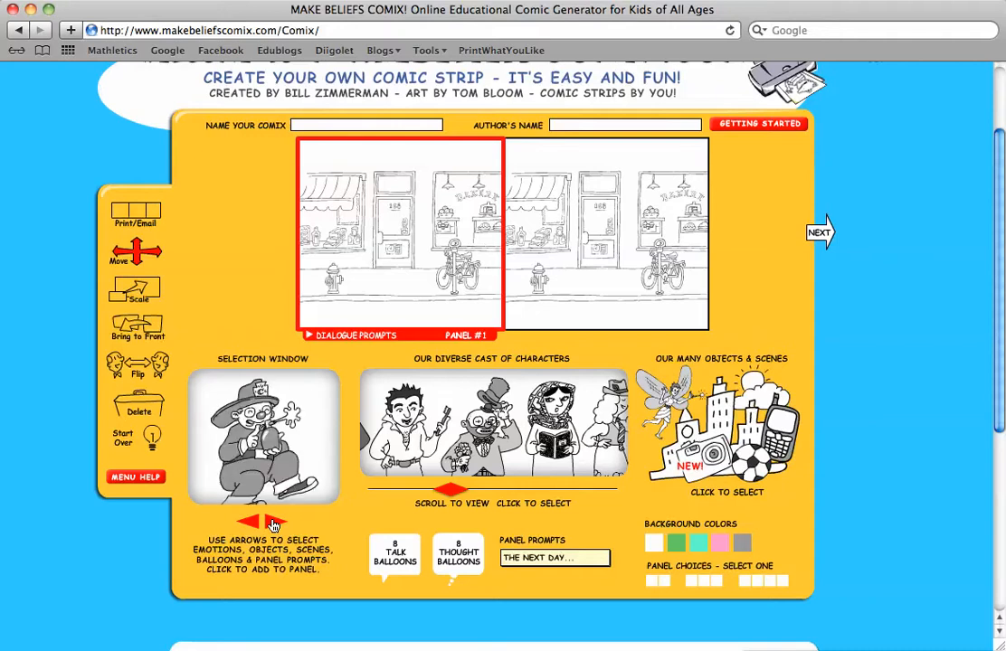
left_click(273, 524)
left_click(273, 525)
left_click(273, 525)
left_click(273, 525)
left_click(273, 525)
left_click(273, 524)
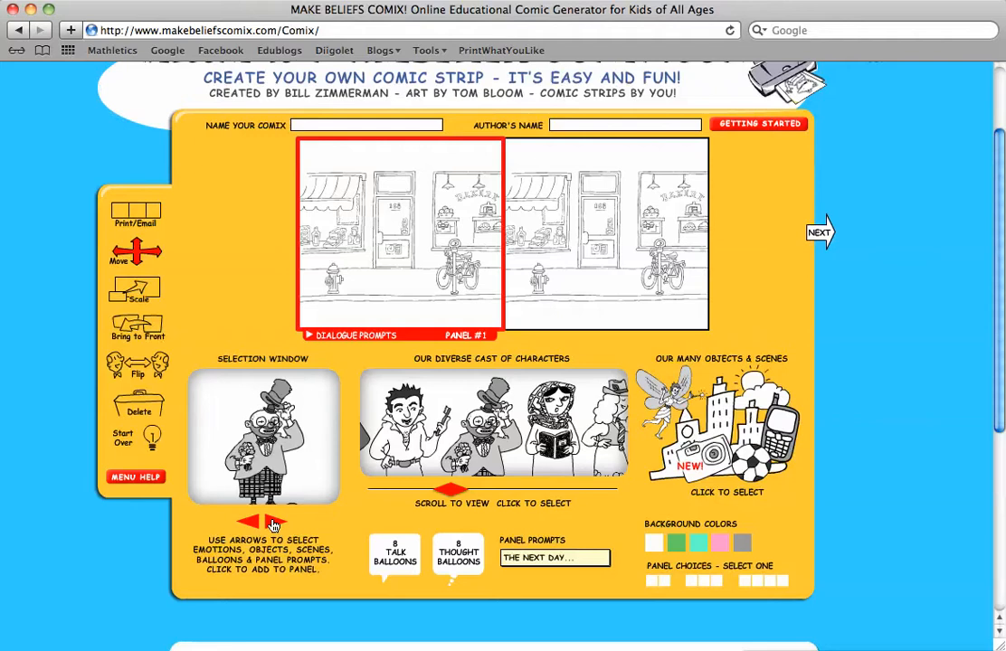
left_click(273, 524)
- Pick the curly-haired girl in the striped shirt from the cast and look through her emotions
left_click_drag(455, 492, 519, 494)
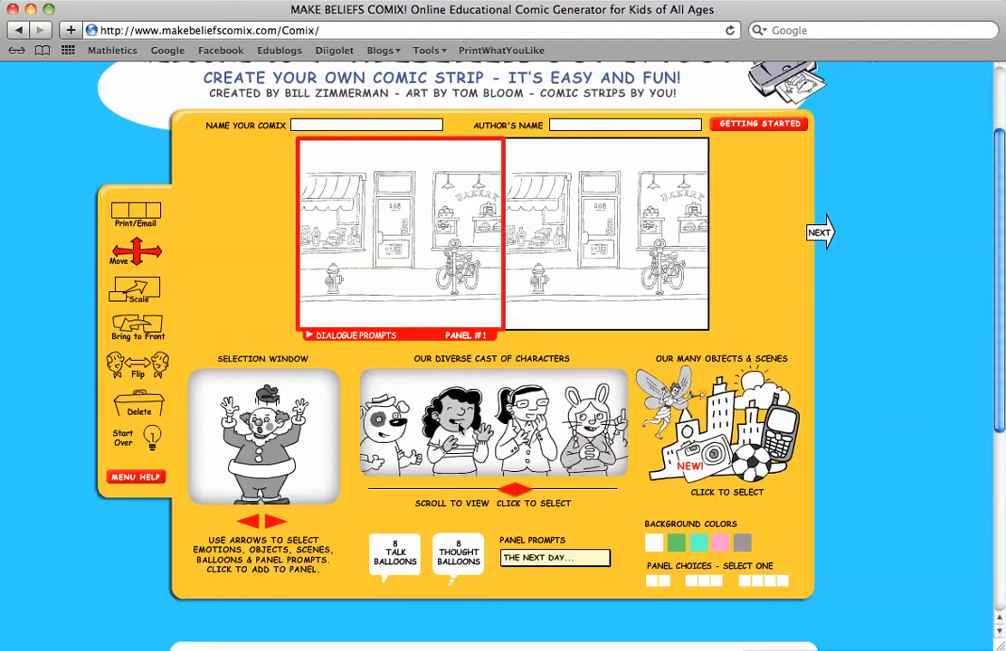
left_click(407, 375)
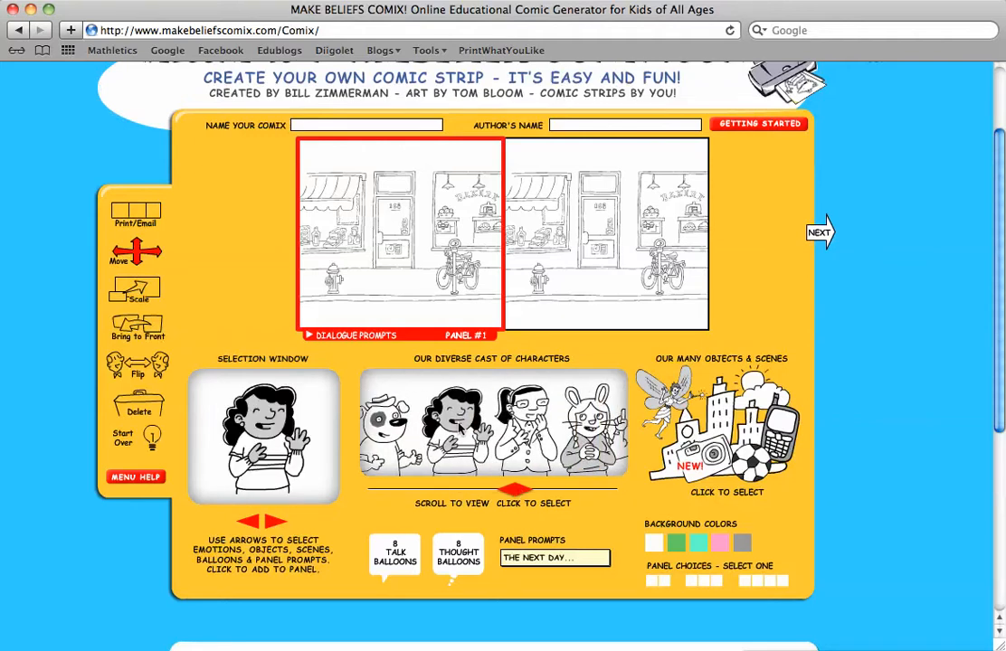
left_click(276, 524)
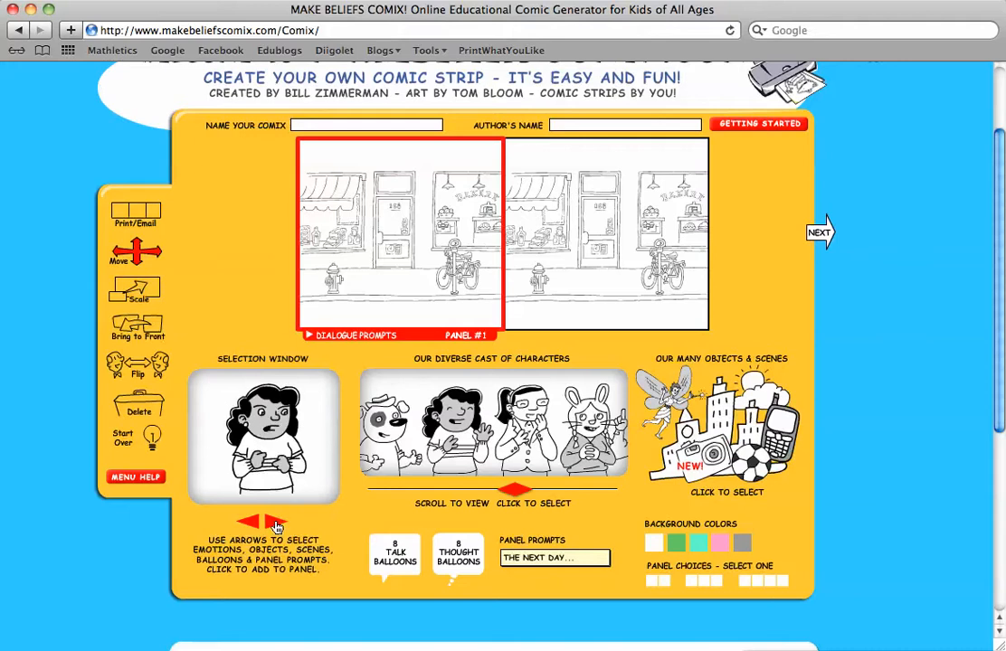
left_click(276, 524)
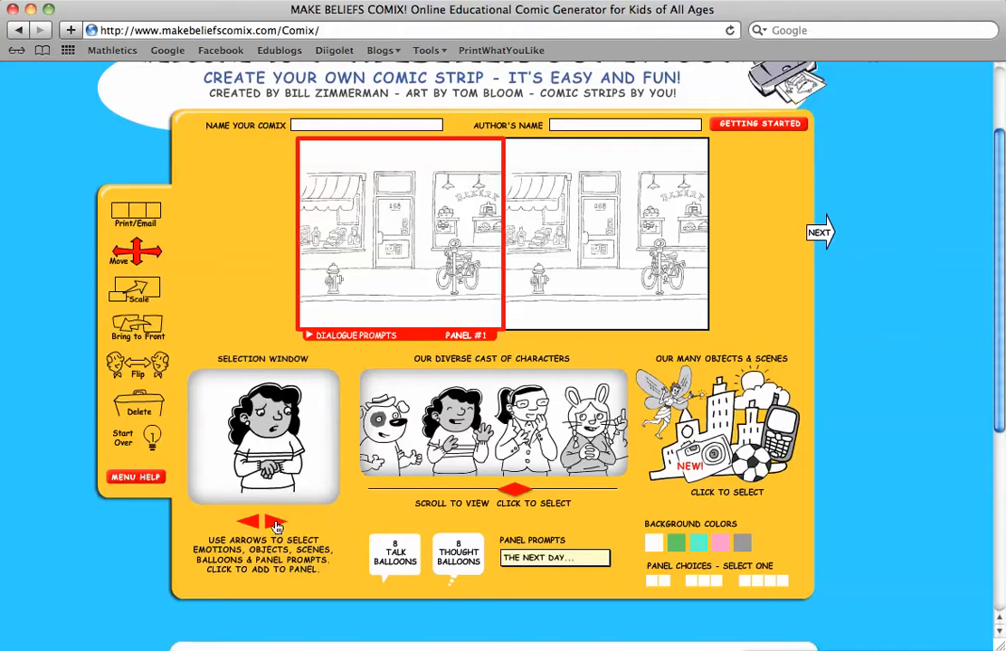
left_click(276, 524)
left_click(276, 524)
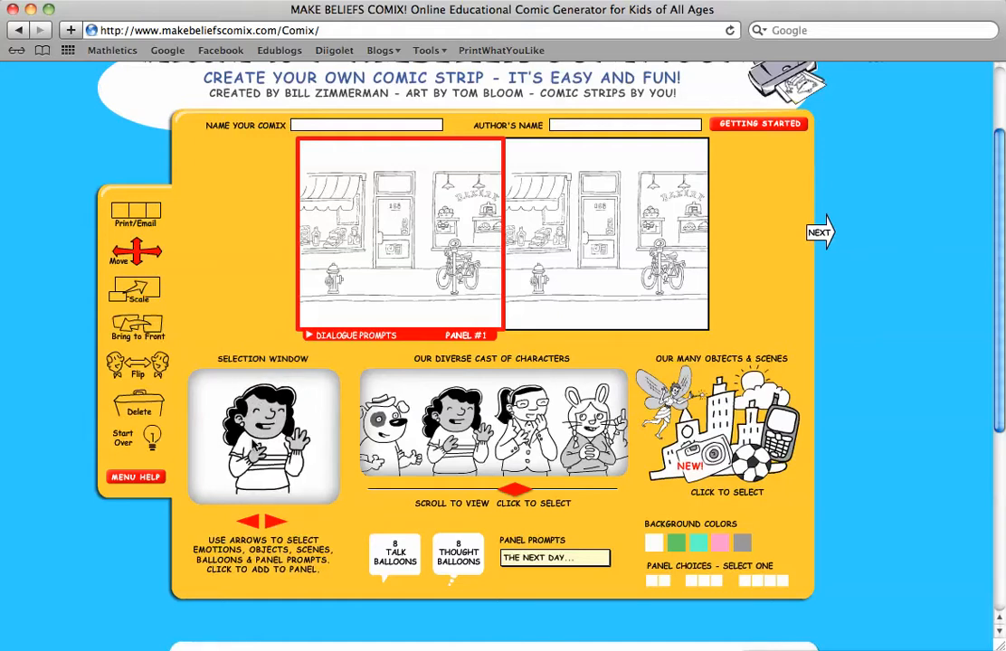
- Add the clown tipping his top hat to panel 1 and move him to the panel's left side
left_click_drag(513, 488, 457, 490)
left_click(441, 431)
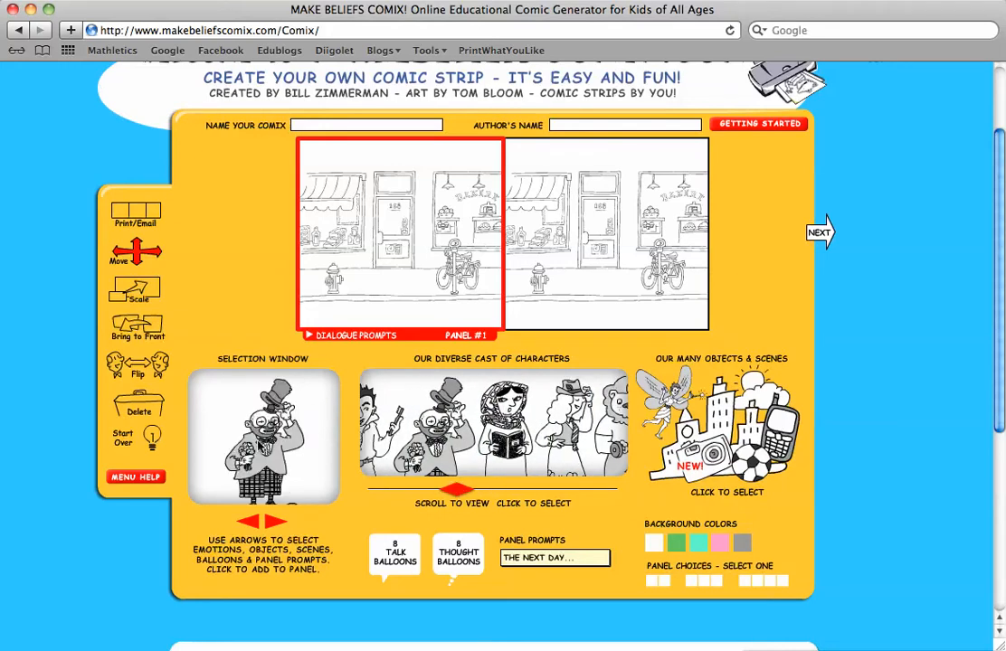
left_click(227, 389)
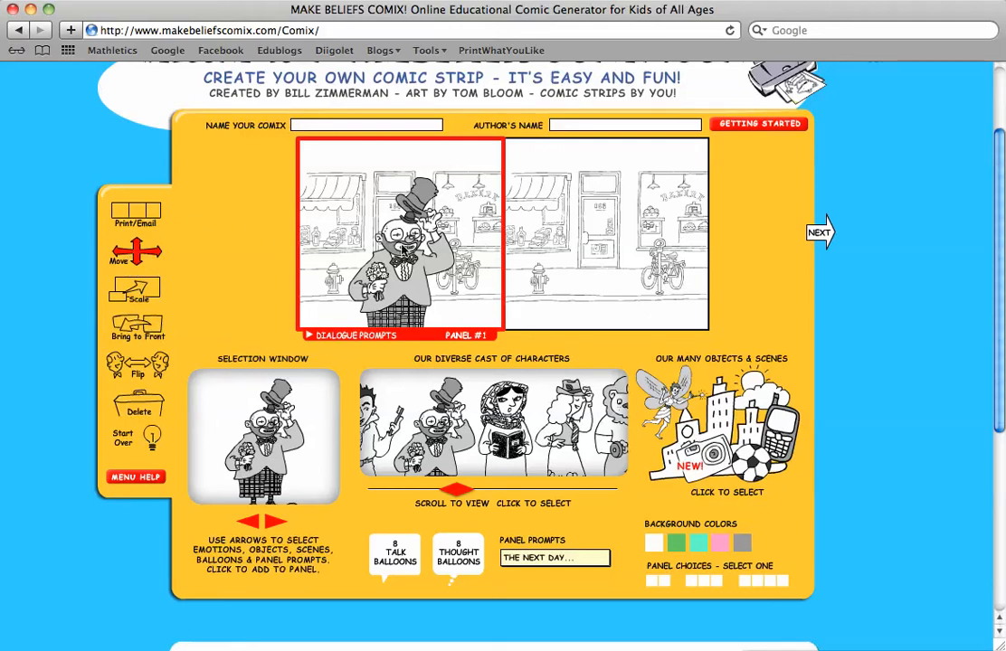
left_click_drag(404, 249, 344, 251)
- Scale the clown in panel 1 down slightly
left_click(143, 288)
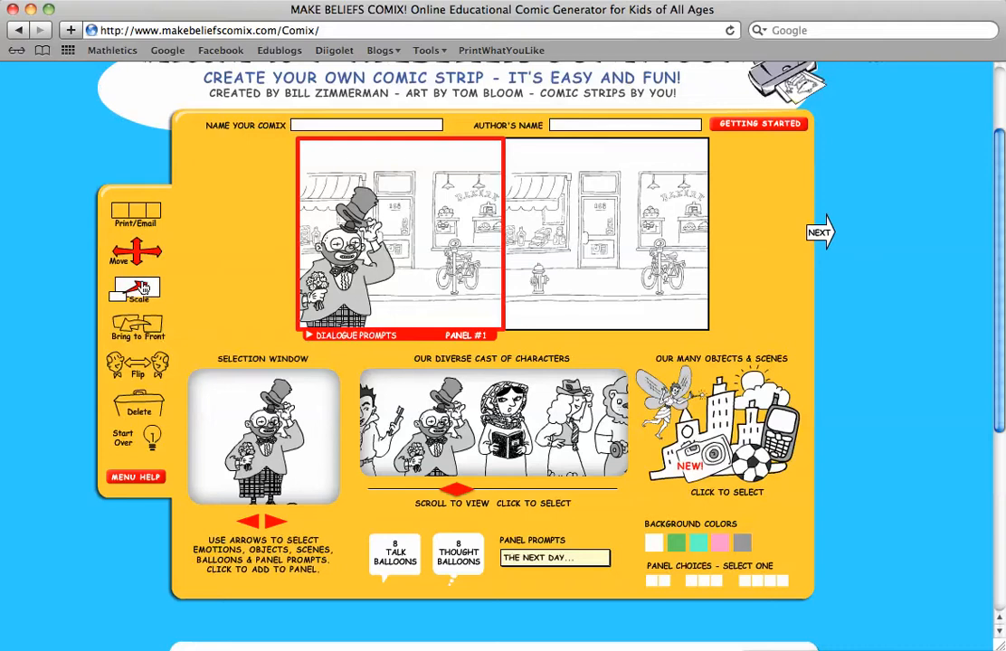
left_click(343, 257)
left_click_drag(173, 293, 175, 304)
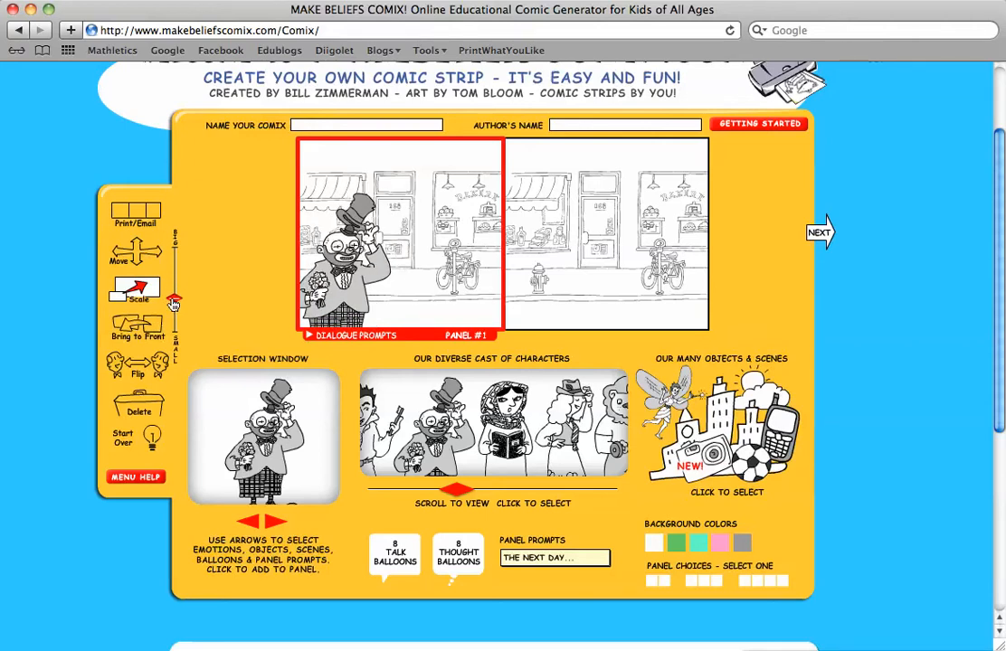
left_click_drag(174, 305, 174, 300)
- Enlarge the bakery street scene slightly in panel 1 and in panel 2
left_click_drag(177, 297, 175, 282)
left_click(539, 246)
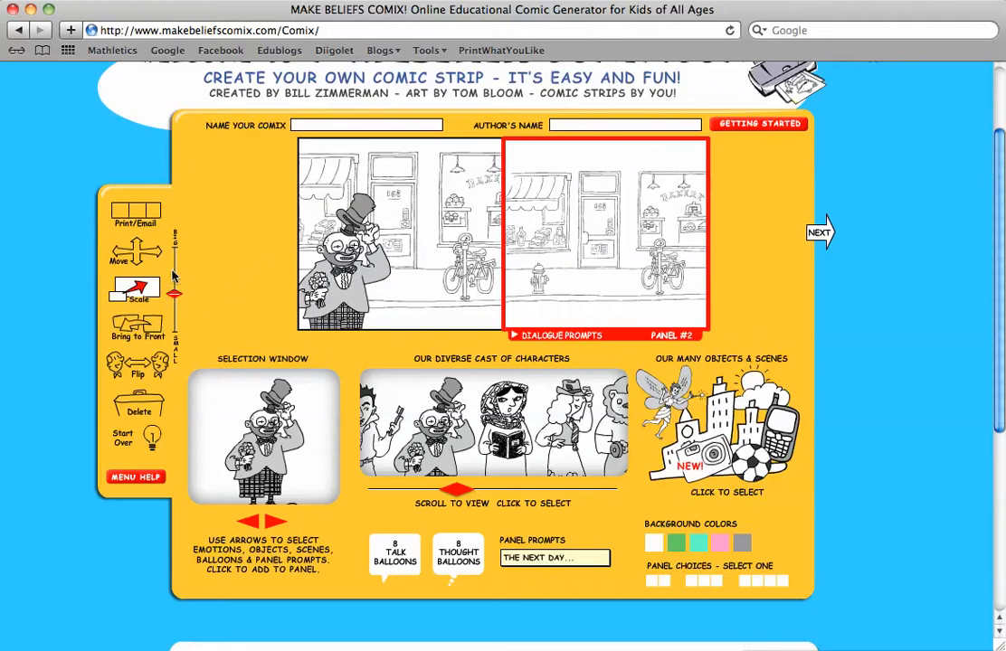
left_click_drag(173, 292, 174, 286)
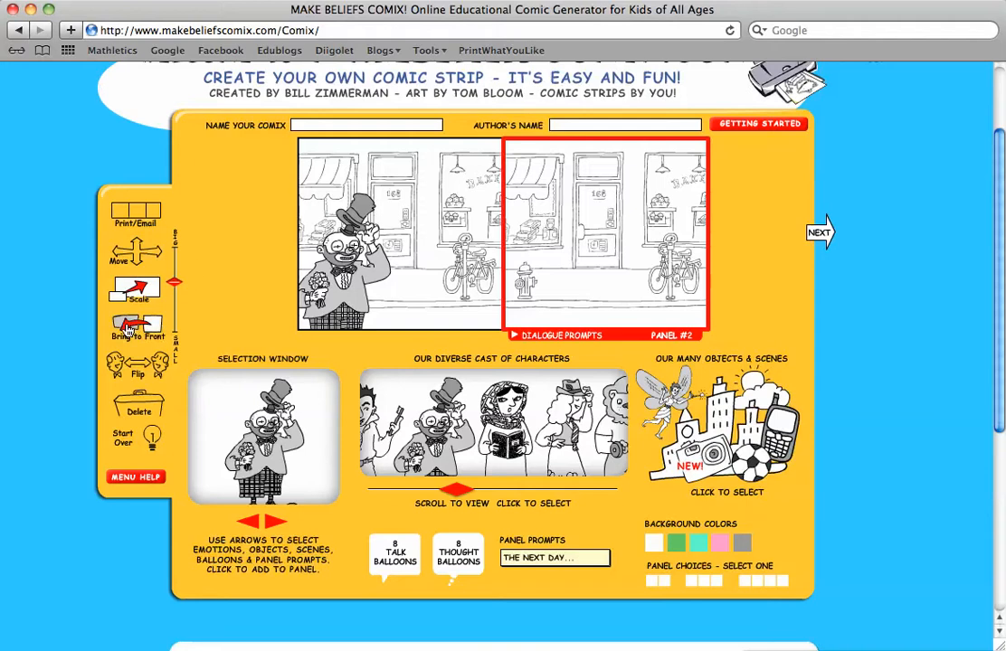
- Find the television showing a newsreader among the objects and add it to panel 2 and panel 1
left_click(695, 435)
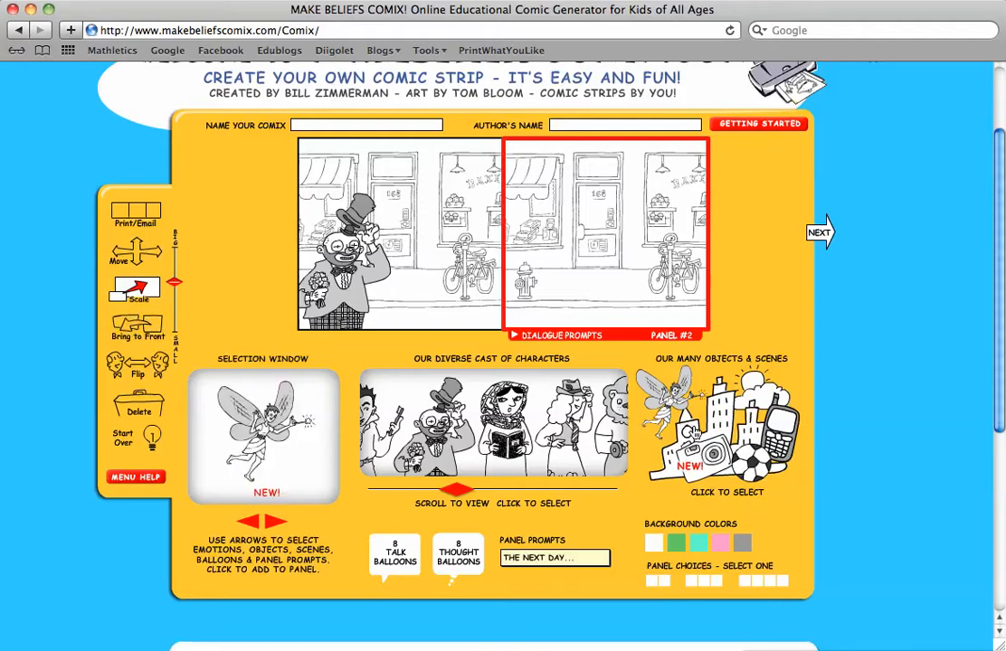
left_click(274, 524)
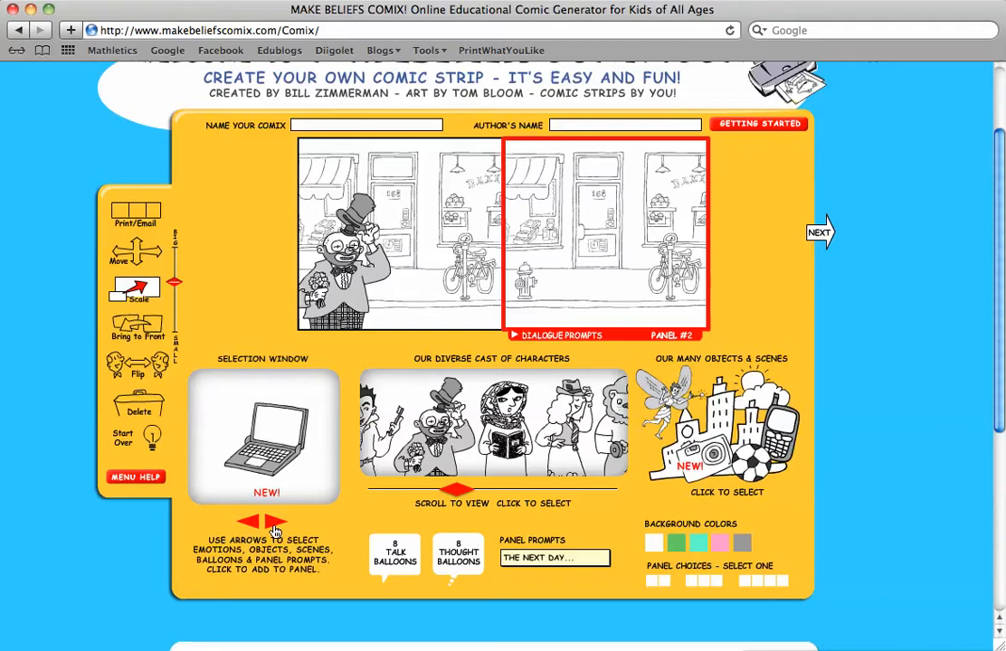
left_click(274, 524)
left_click(275, 523)
left_click(274, 524)
left_click(274, 524)
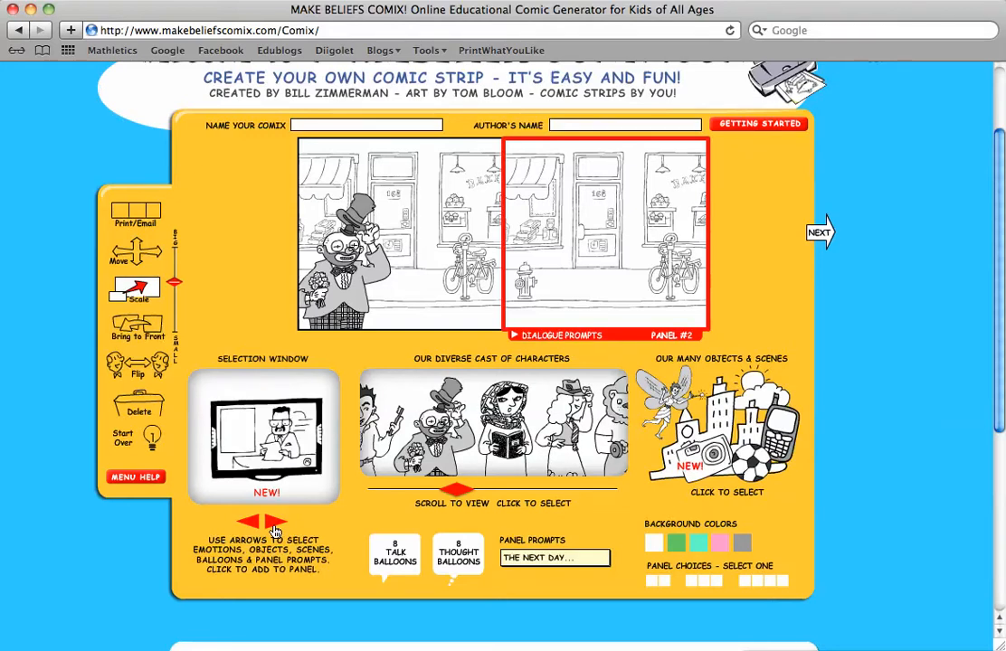
left_click(268, 442)
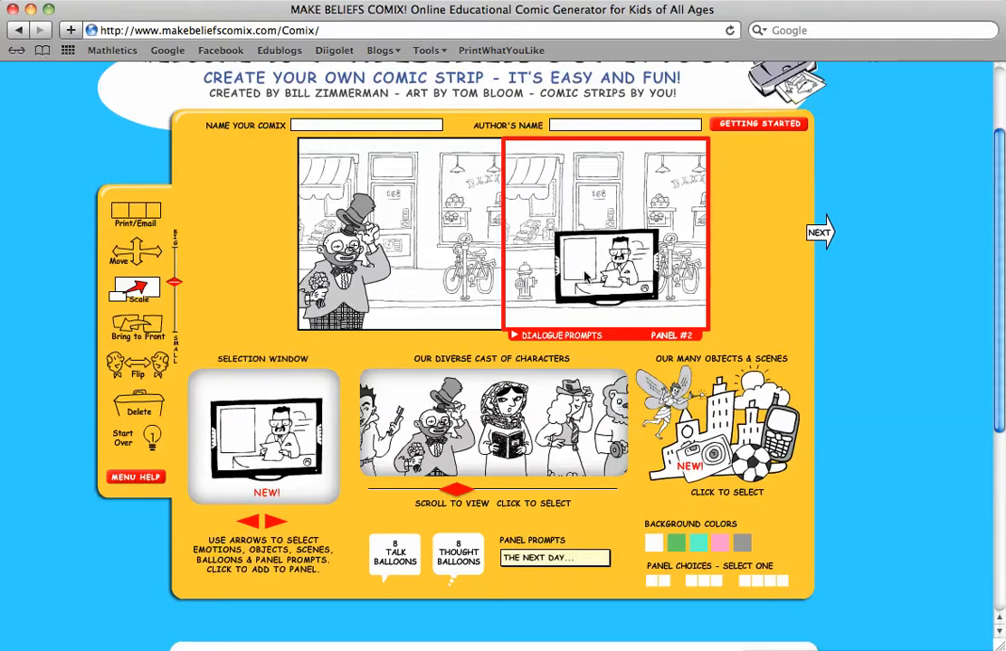
left_click(447, 241)
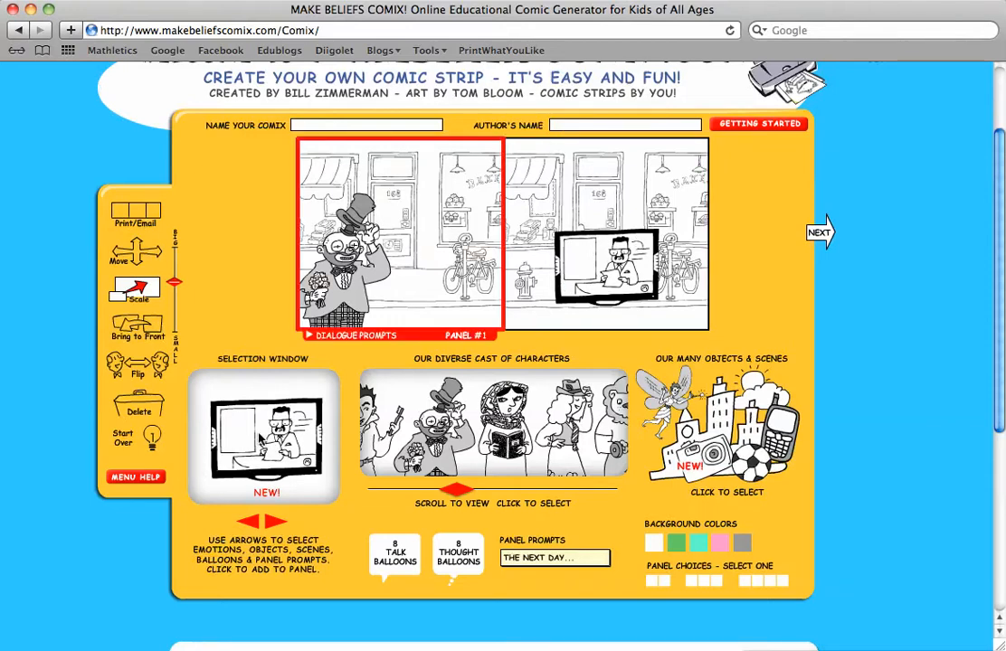
left_click(263, 440)
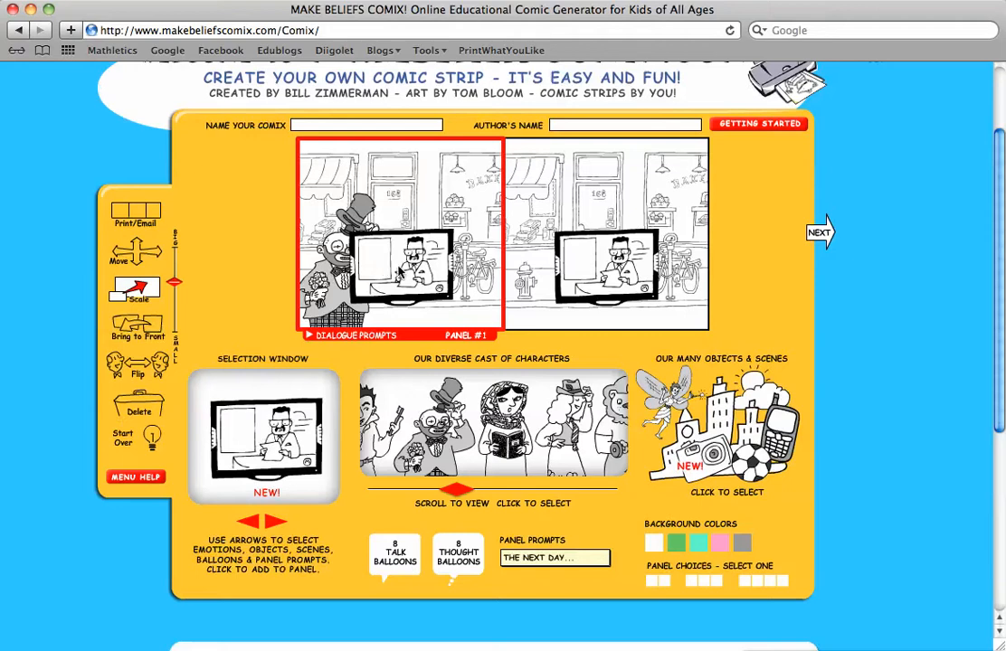
- Move the television over the clown in panel 1 and bring the clown in front of it
left_click(131, 250)
left_click_drag(395, 271, 356, 262)
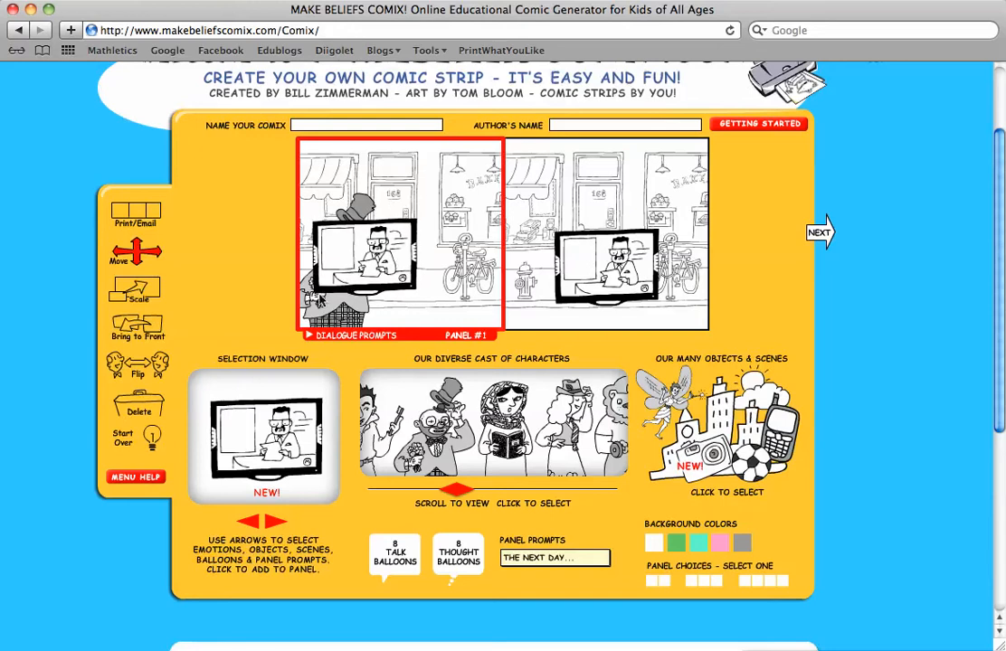
left_click(150, 330)
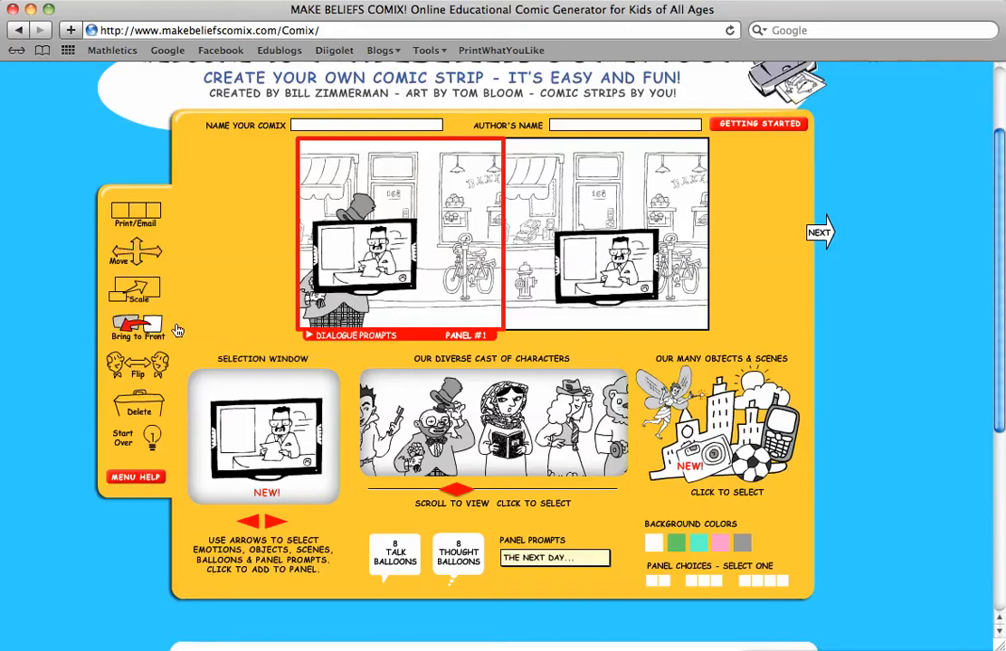
left_click(358, 207)
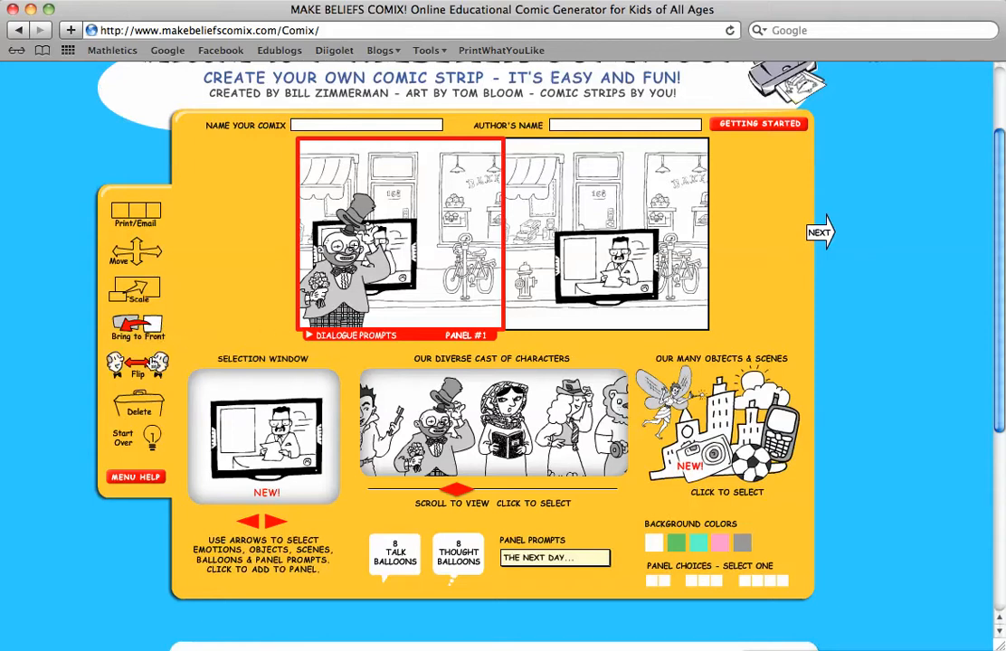
- Flip the clown in panel 1 horizontally and move him to the panel's right side
left_click(138, 363)
left_click(330, 237)
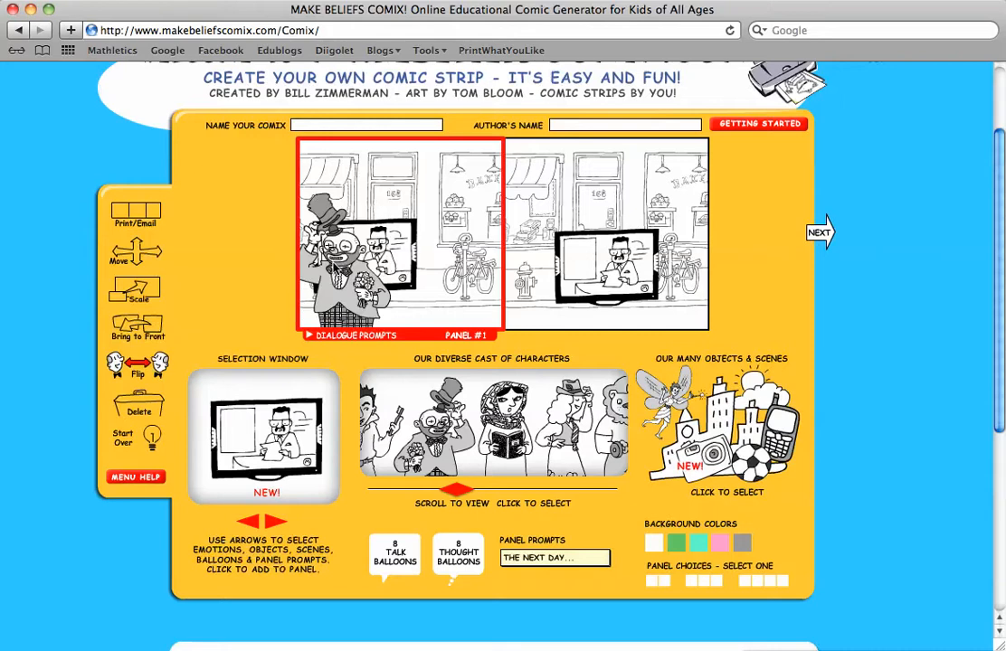
left_click(136, 251)
left_click_drag(340, 286, 454, 273)
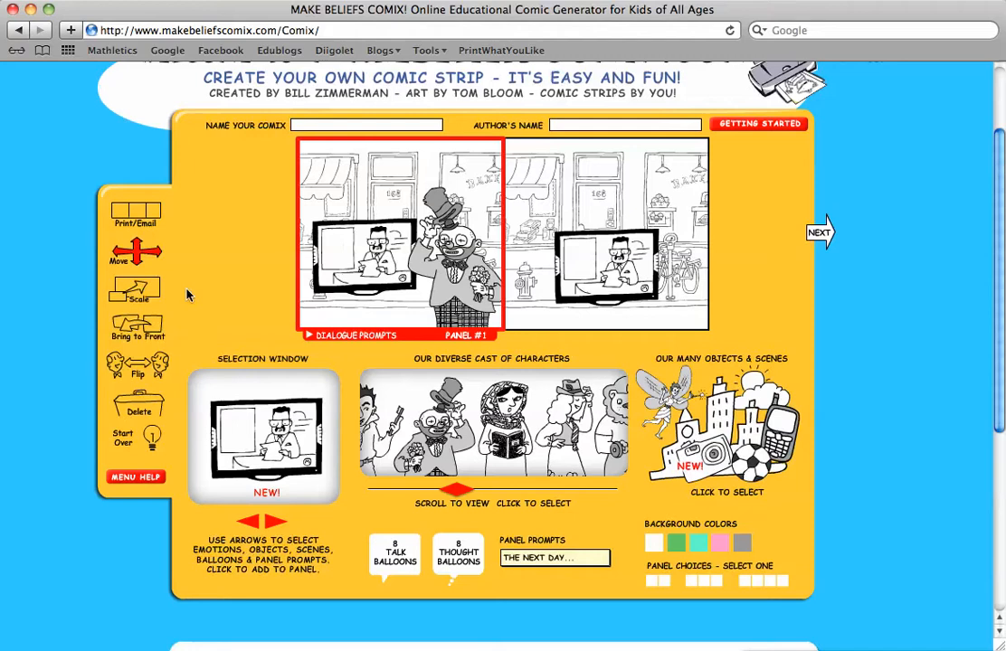
- Delete the television from panel 1 and from panel 2
left_click(143, 412)
left_click(285, 241)
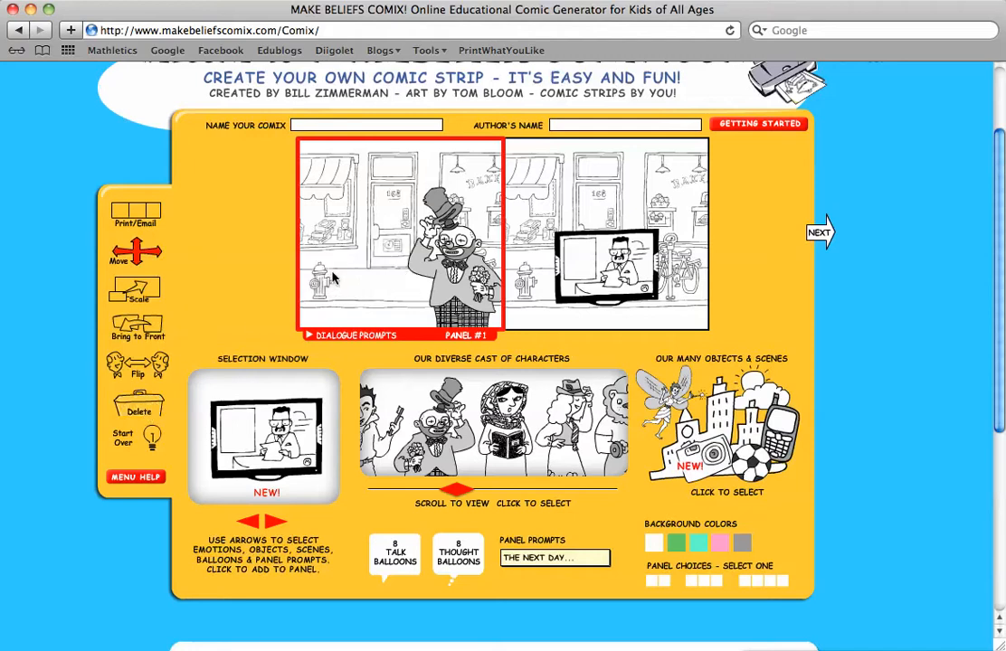
left_click(597, 264)
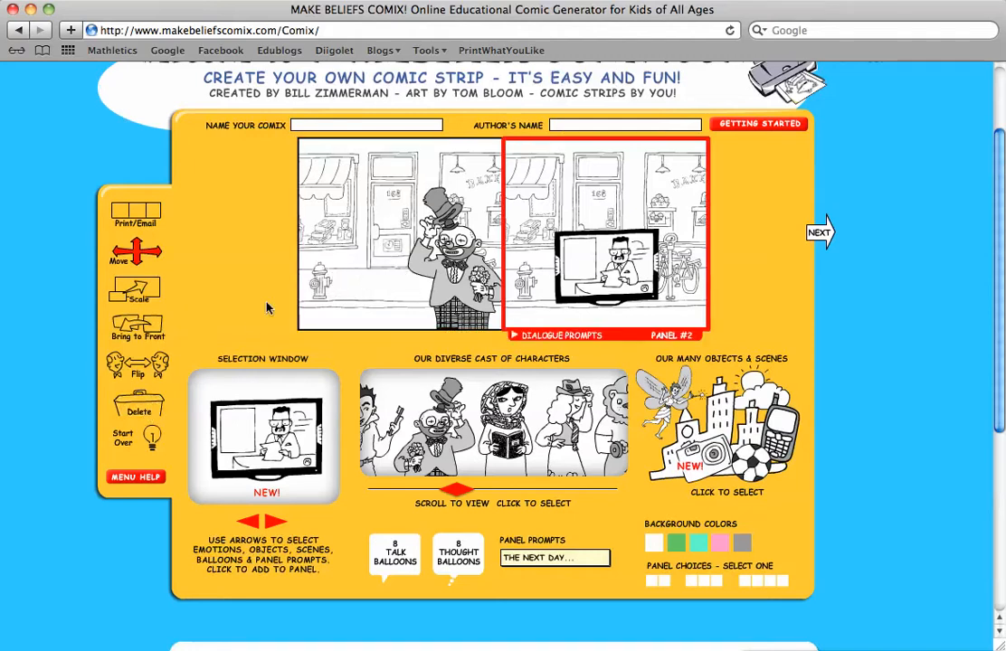
left_click(140, 406)
left_click(603, 287)
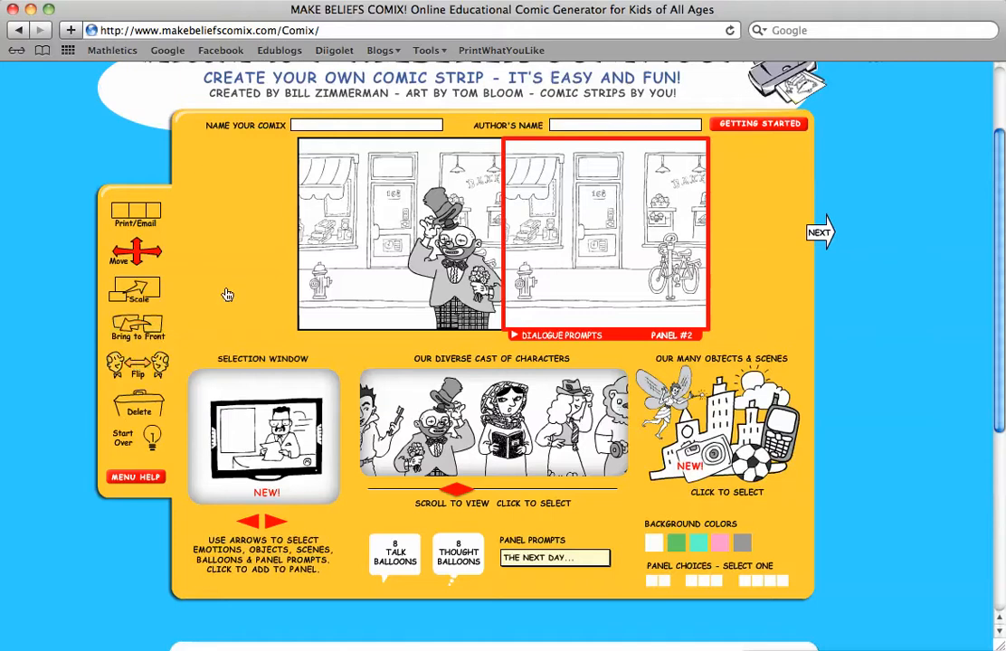
- Browse the talk balloons and add the medium-sized one with its tail at the lower right to panel 2 and panel 1
left_click(395, 554)
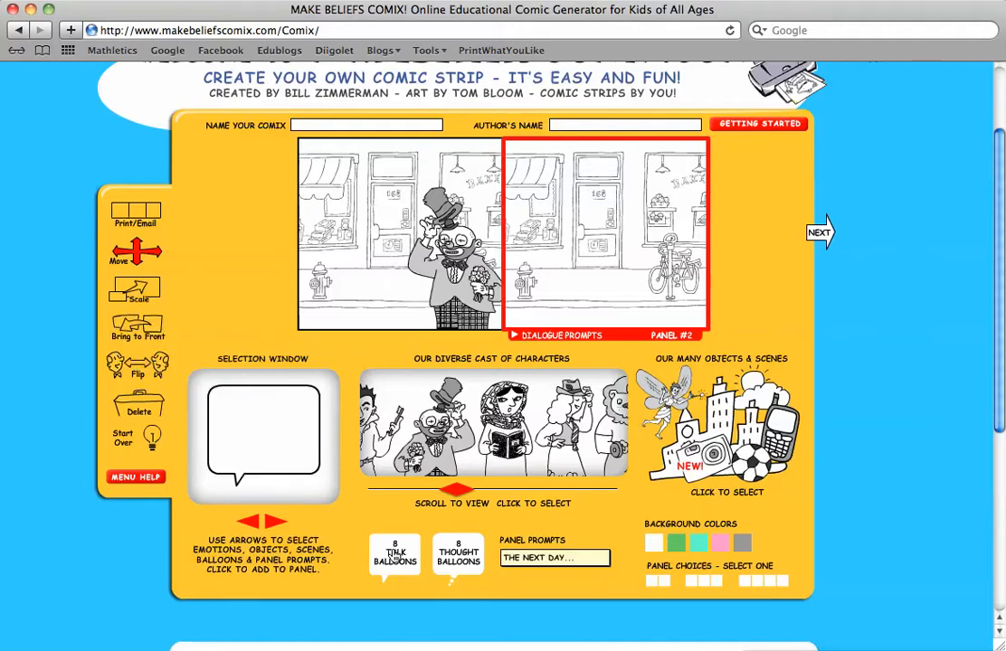
left_click(274, 522)
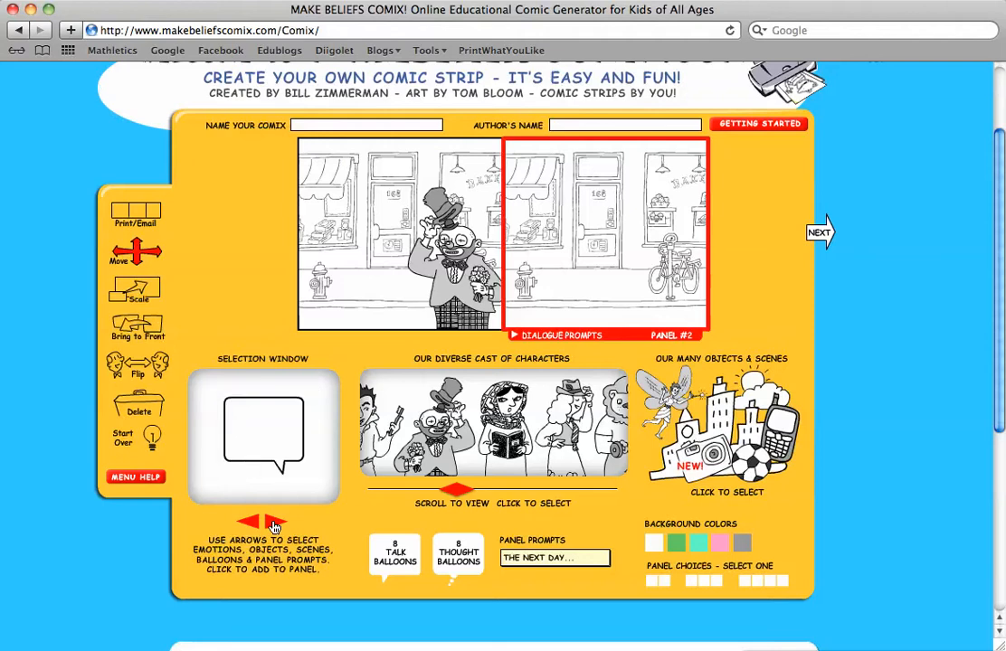
left_click(274, 522)
left_click(274, 521)
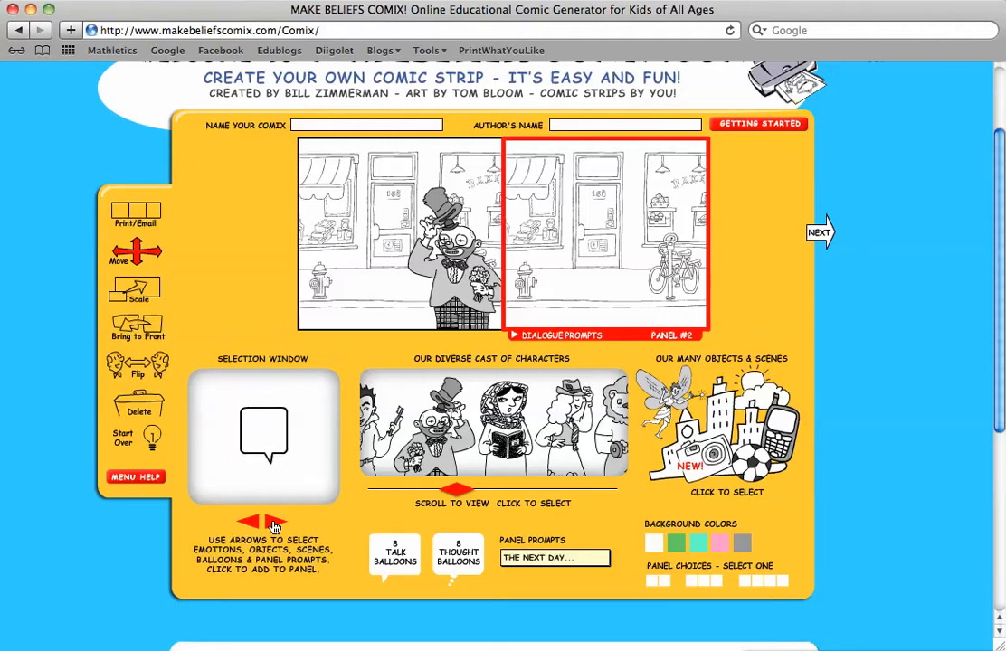
left_click(274, 524)
left_click(274, 525)
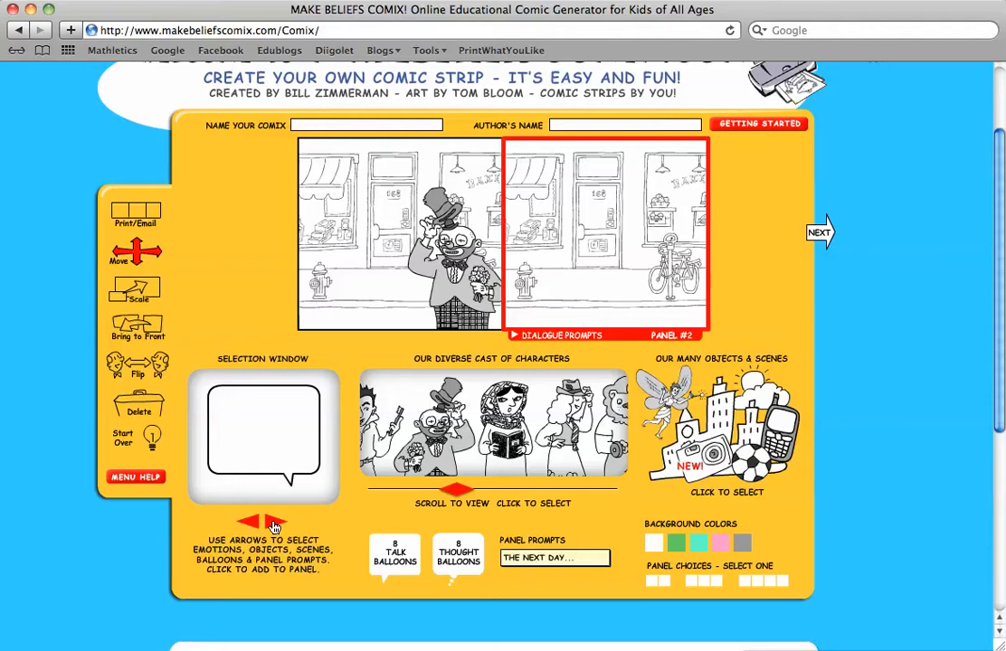
left_click(274, 525)
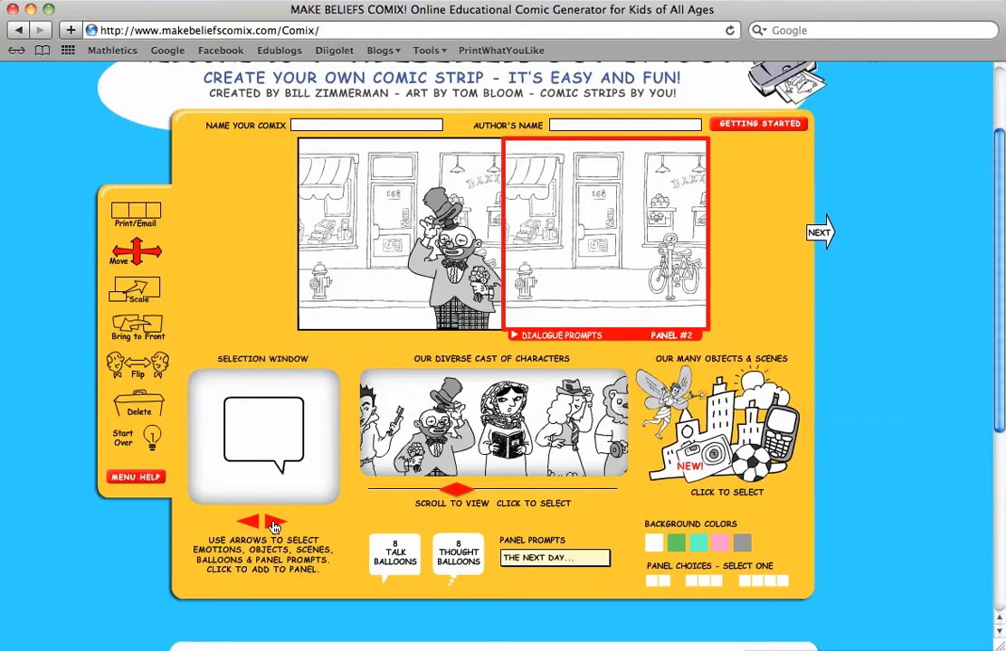
left_click(268, 427)
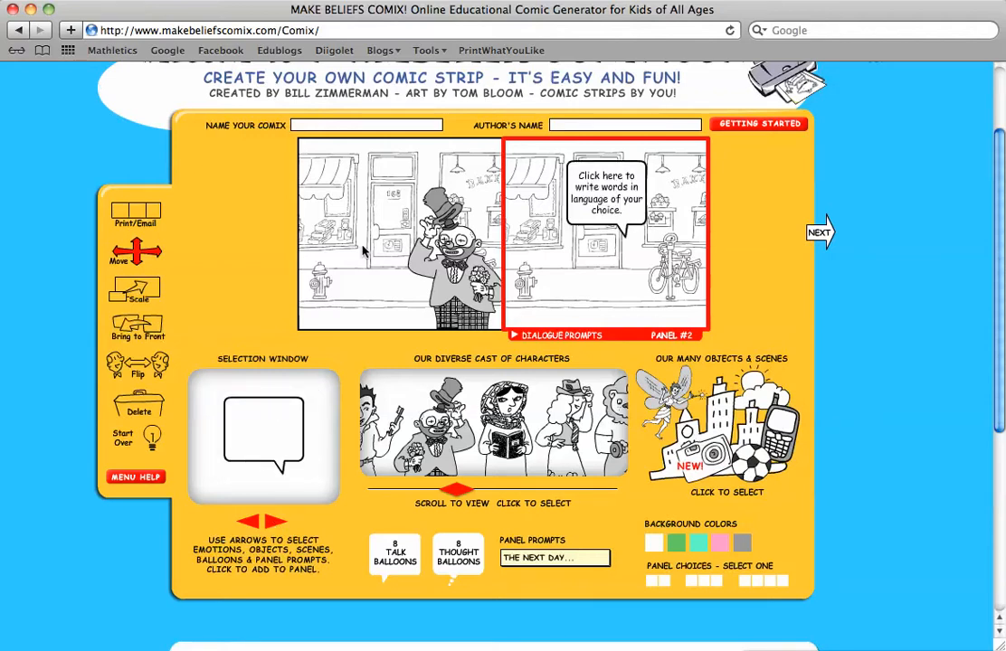
left_click(317, 219)
left_click(258, 423)
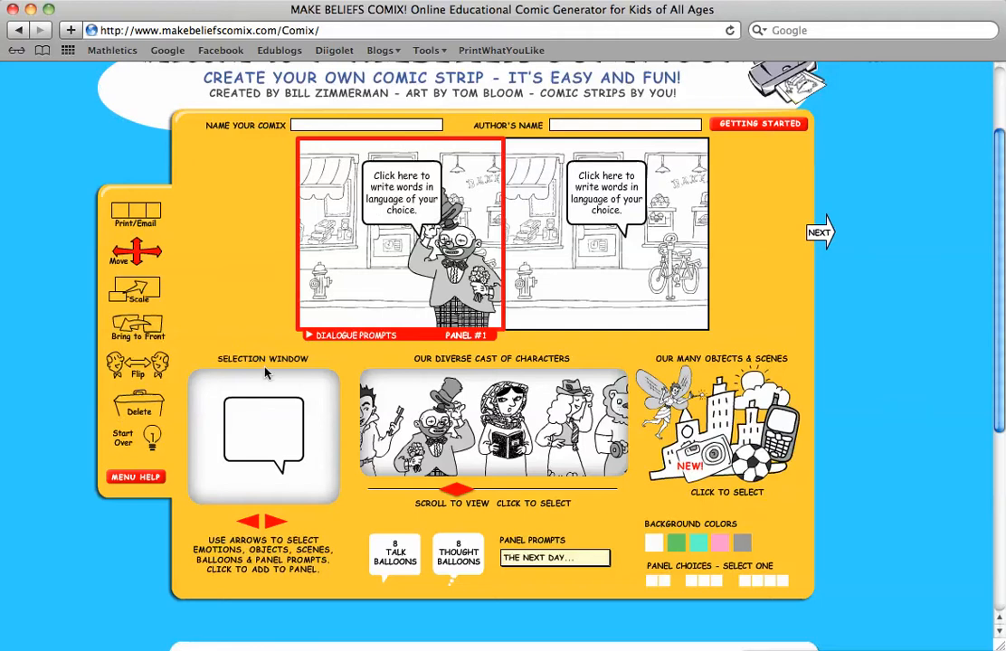
- Write "Hi there. How's it going?" in panel 1's talk balloon and scale the balloon down
left_click(404, 192)
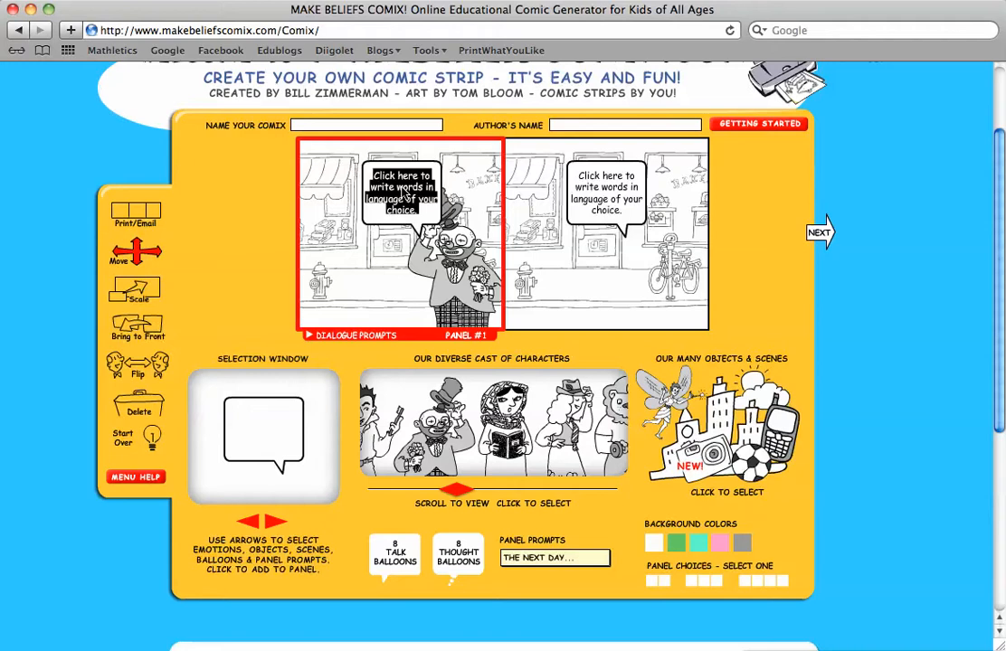
type("Hi there")
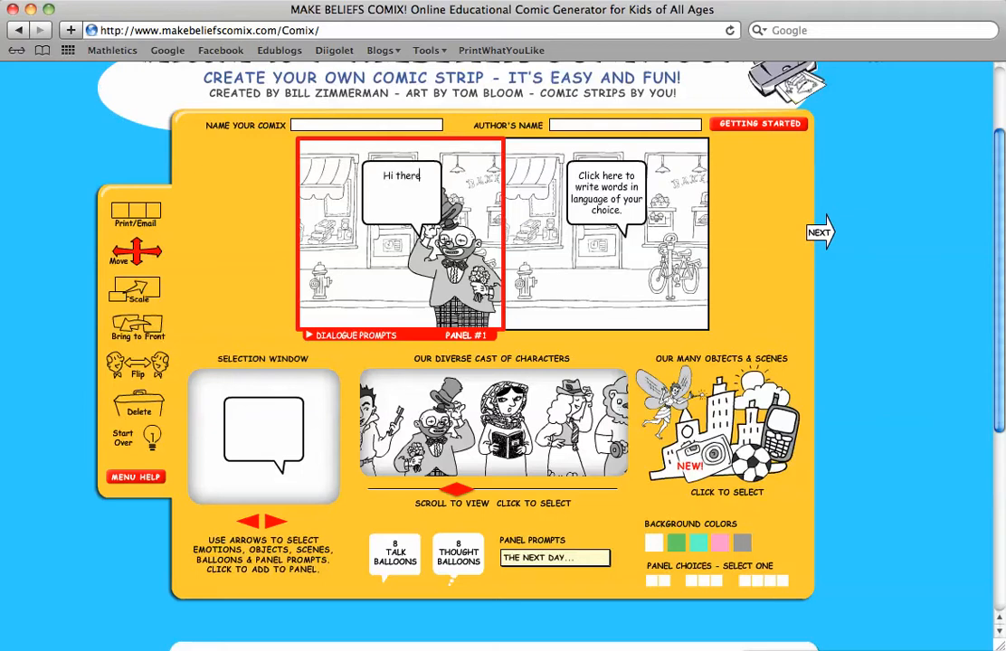
type(". How's it going?")
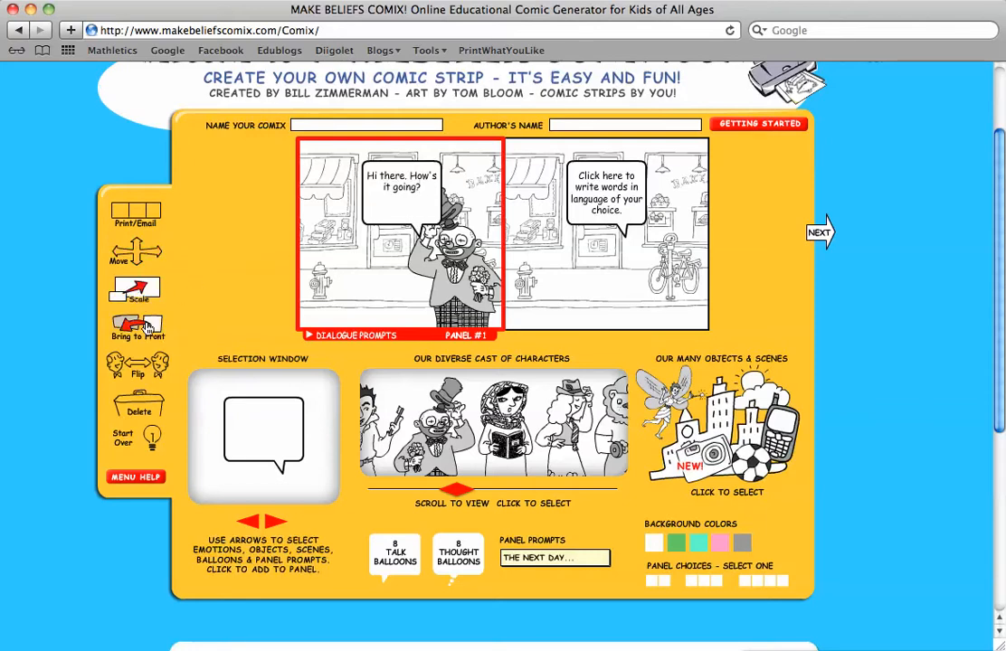
left_click(404, 202)
left_click_drag(178, 304, 174, 318)
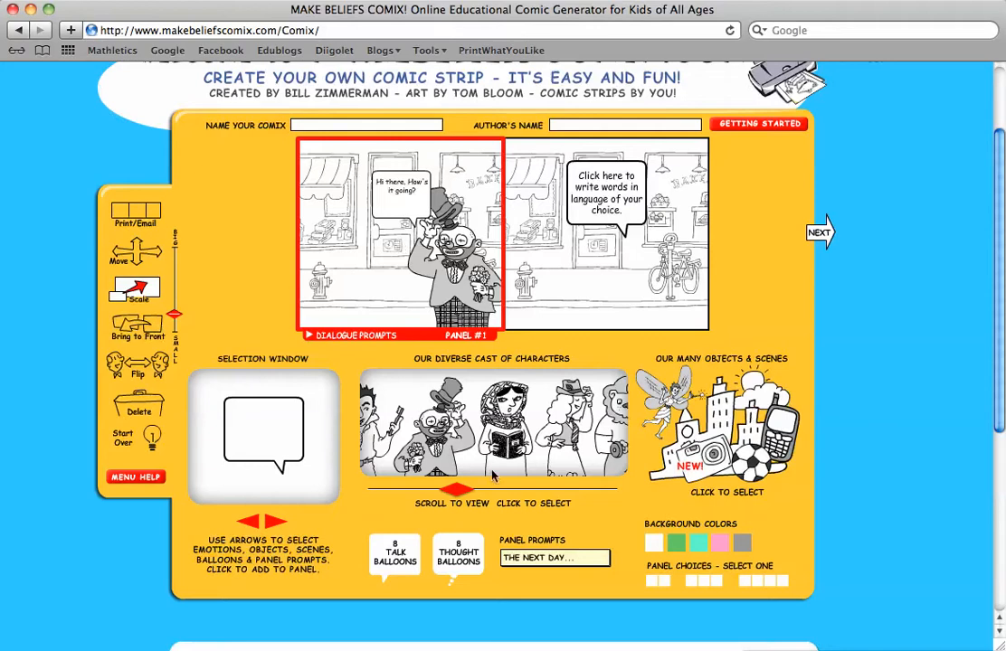
- Preview the thought balloons and try the "THE NEXT DAY..." panel prompt in panel 1
left_click(451, 549)
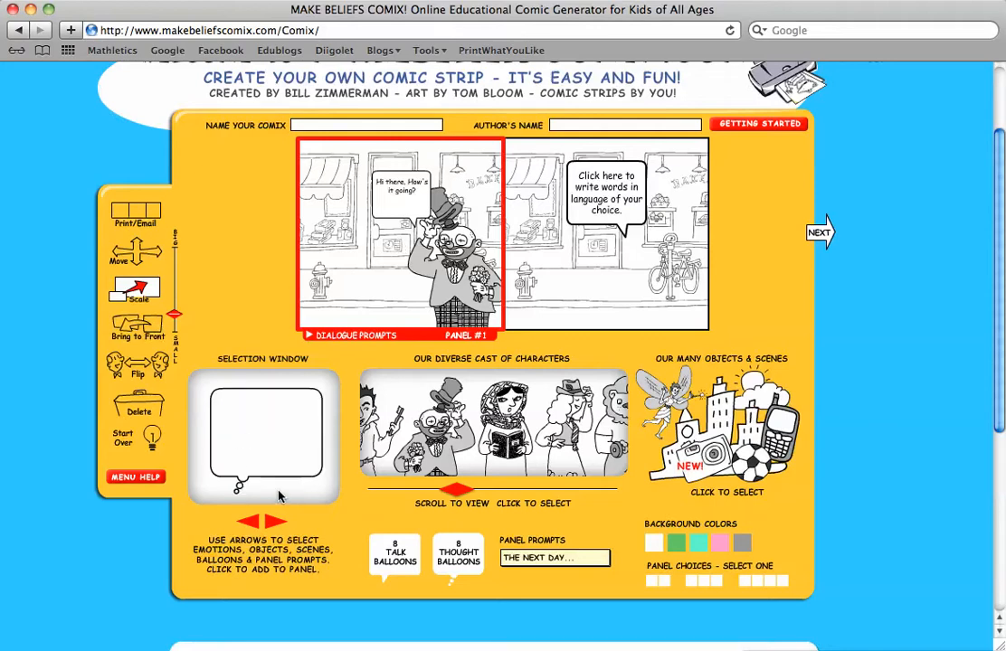
left_click(273, 521)
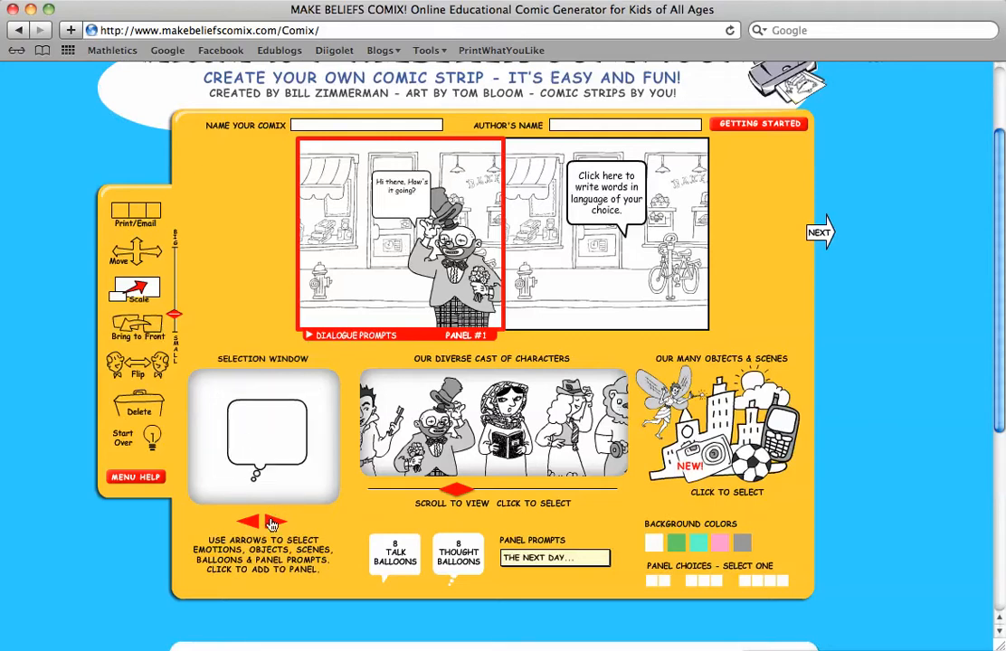
left_click(537, 560)
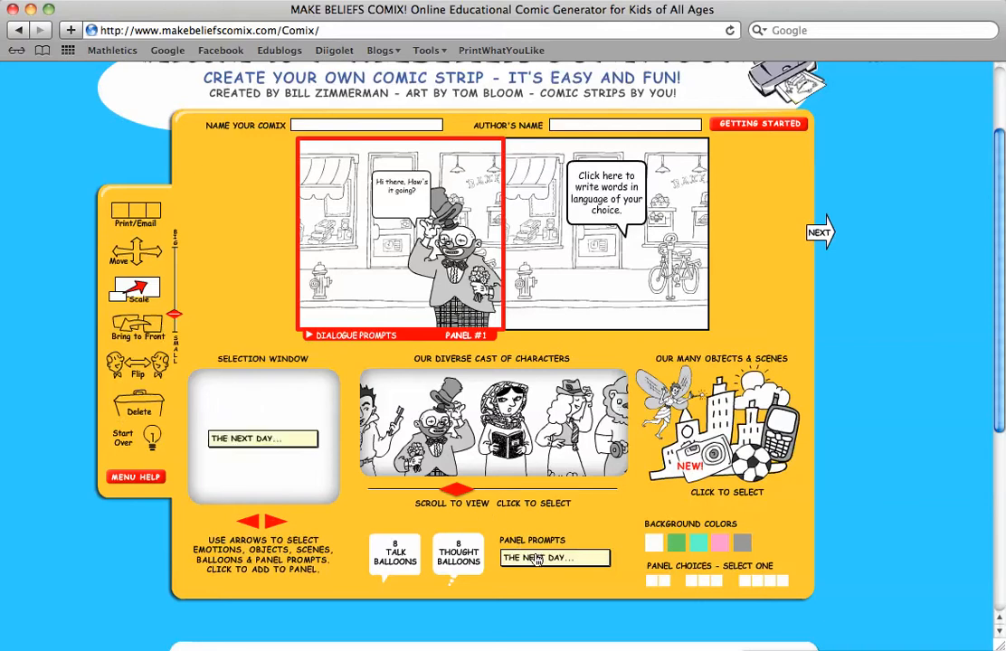
left_click(233, 442)
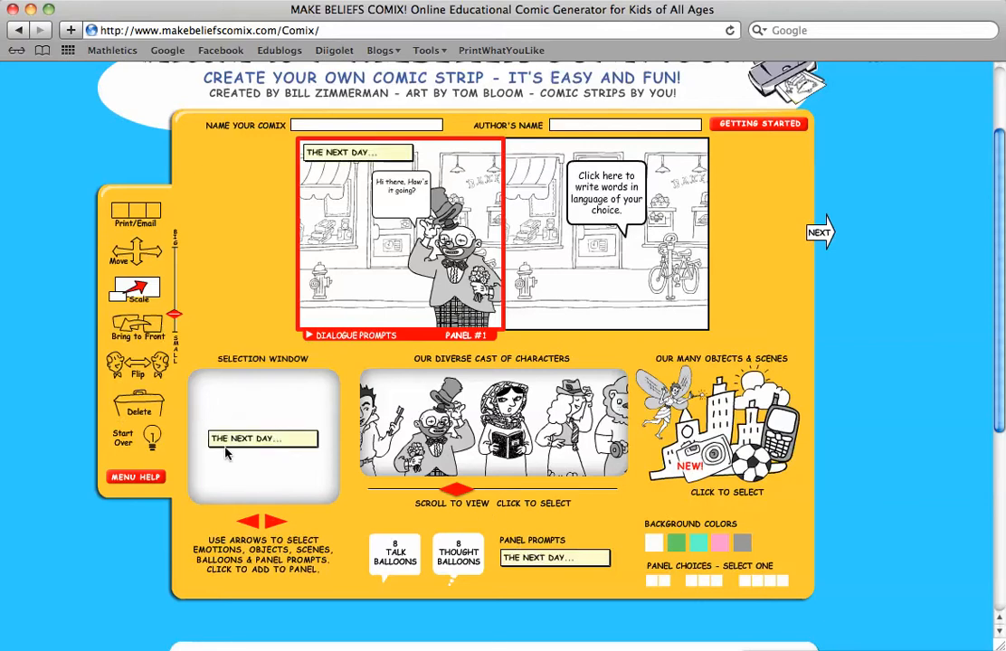
left_click(135, 251)
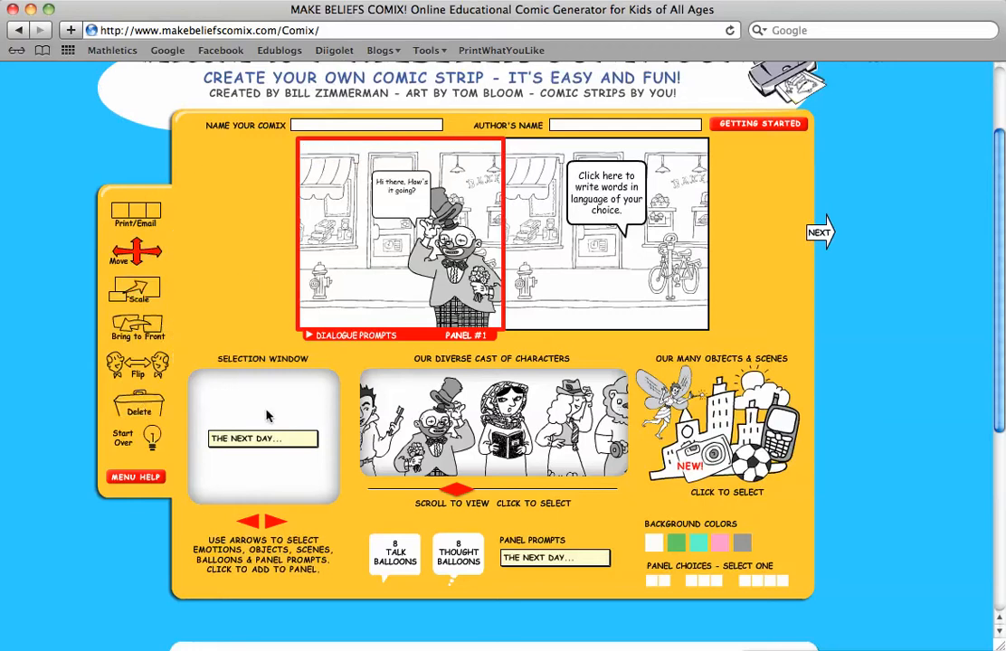
- Add the "TYPE YOUR OWN..." panel prompt to panel 1 and set its text to "One sunny day.."
left_click(267, 522)
left_click(267, 522)
left_click(268, 522)
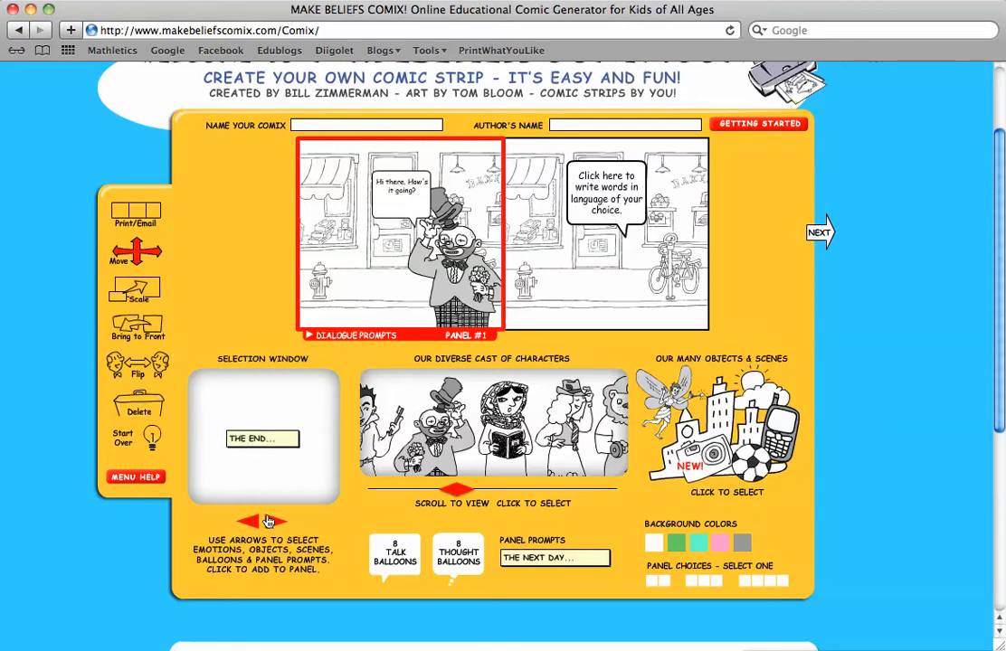
left_click(268, 521)
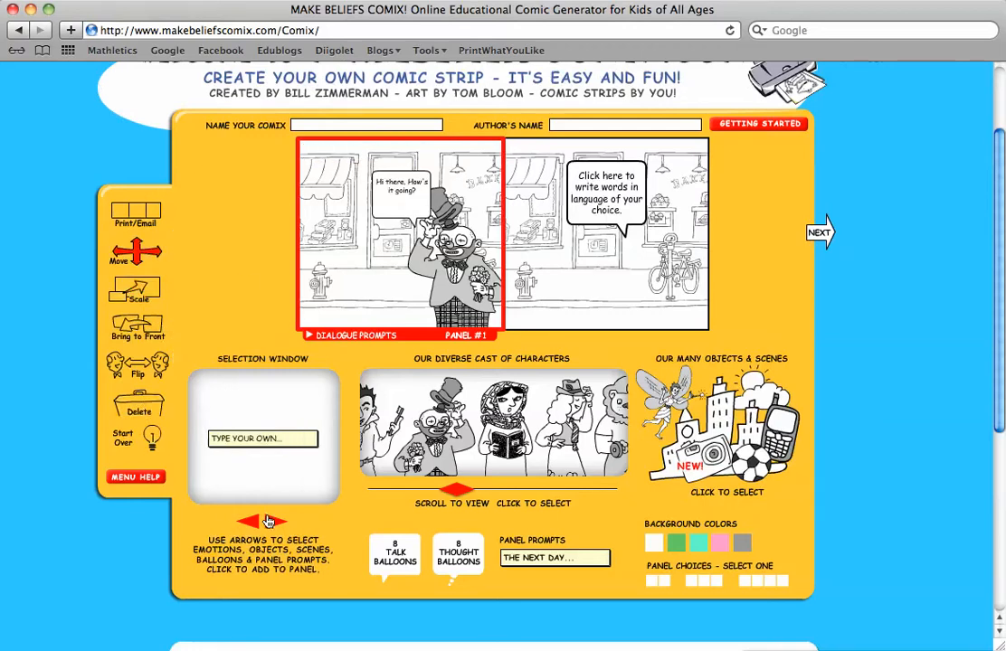
left_click(242, 441)
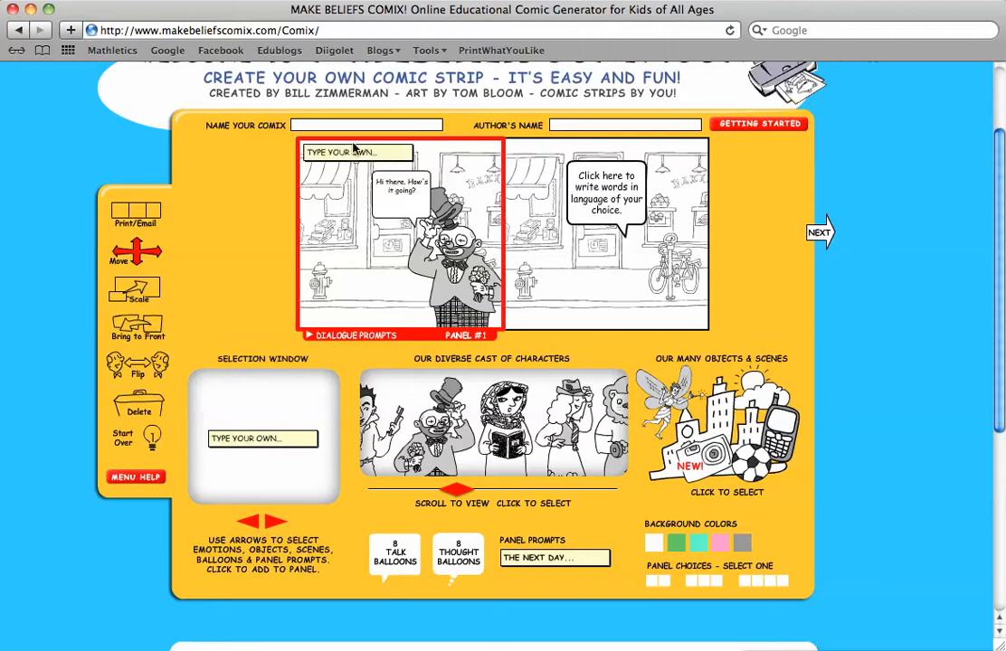
left_click(362, 153)
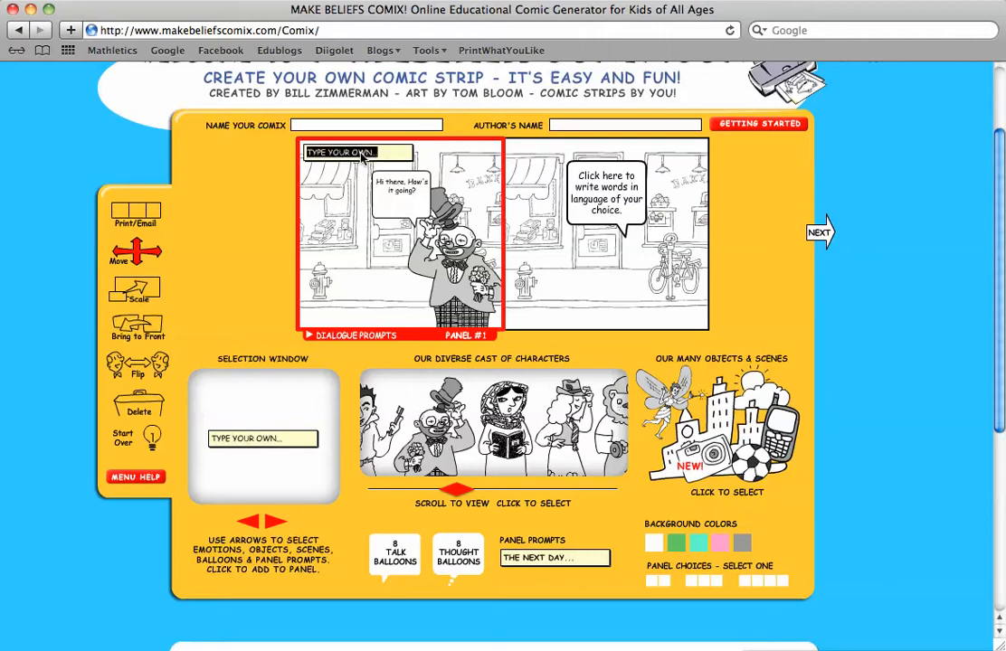
type("One sunny day")
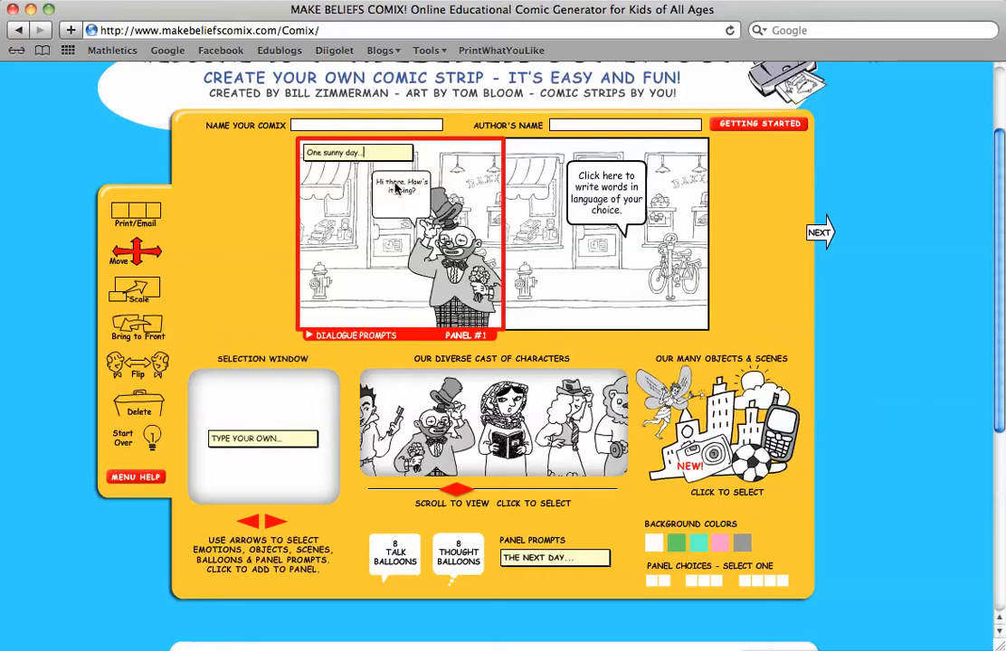
- Switch to the other comic generator window with the clown and curly-haired woman strip and highlight its author's name
key("F3")
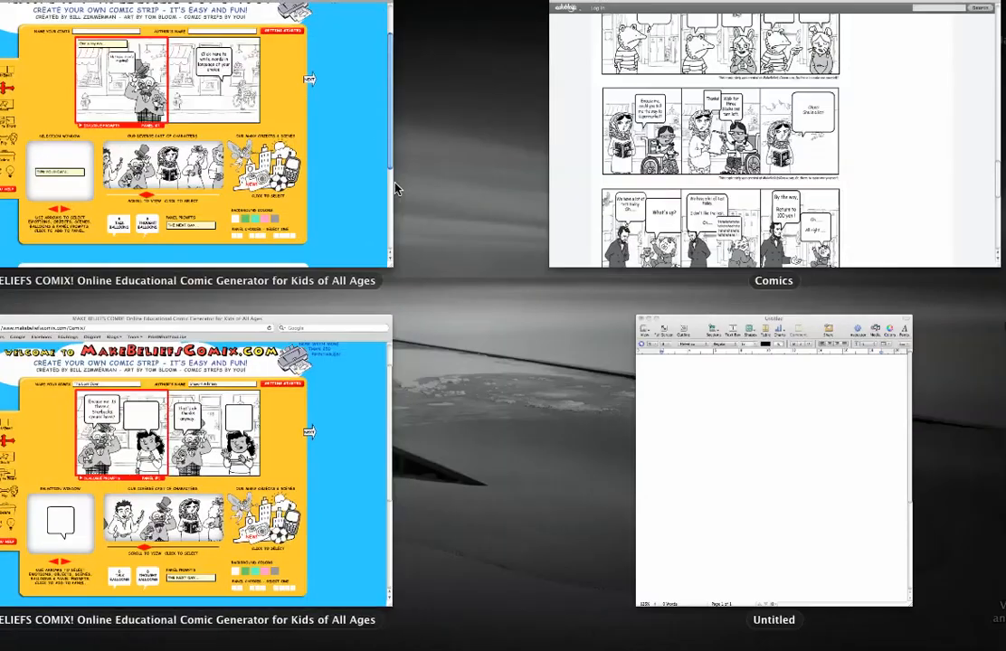
left_click(250, 378)
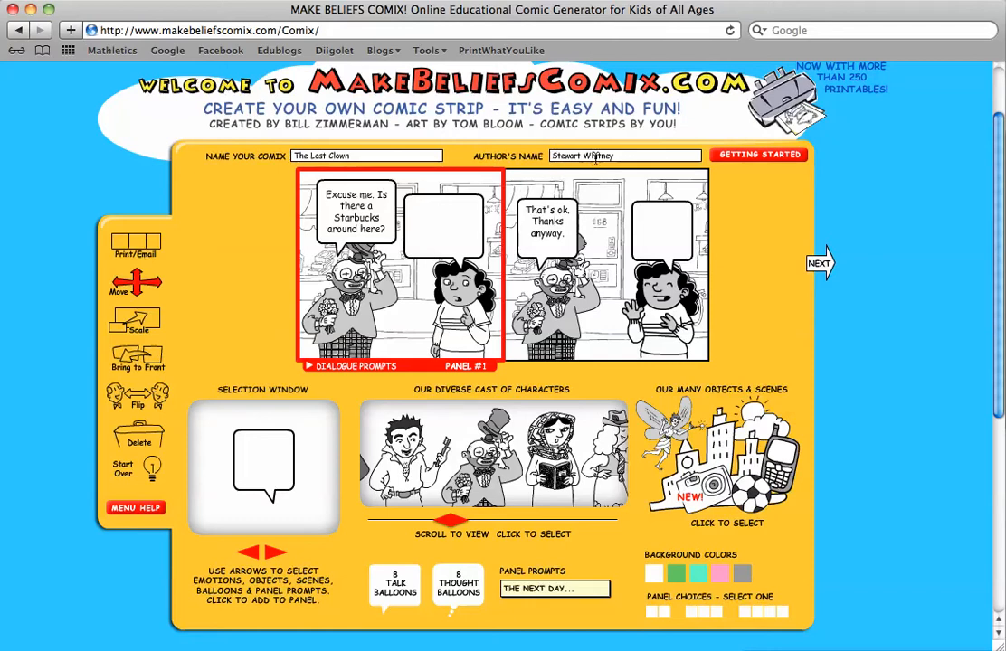
left_click_drag(616, 157, 553, 157)
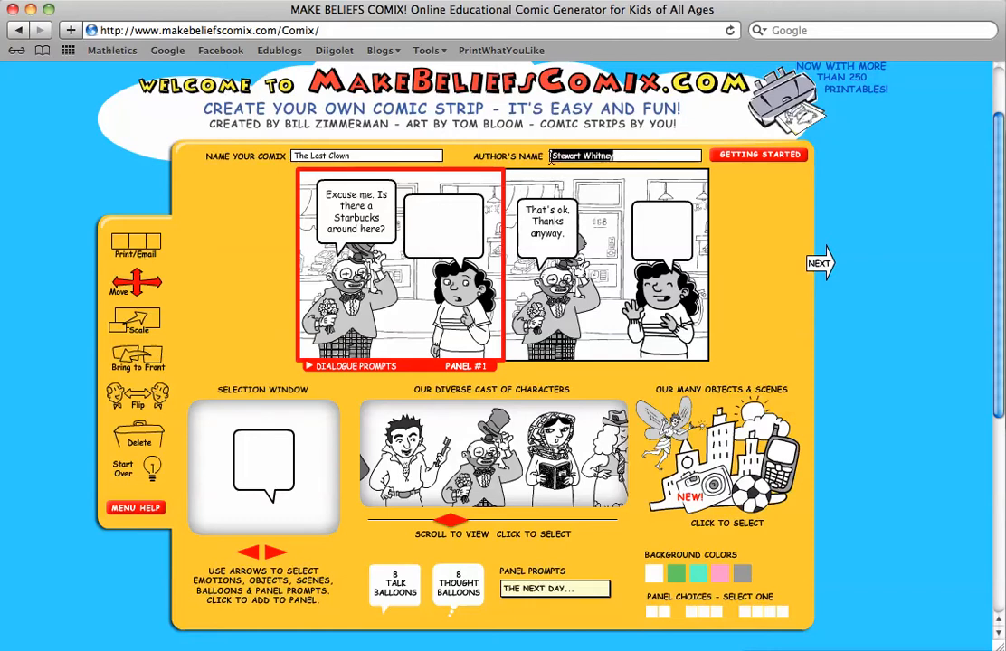
left_click(618, 155)
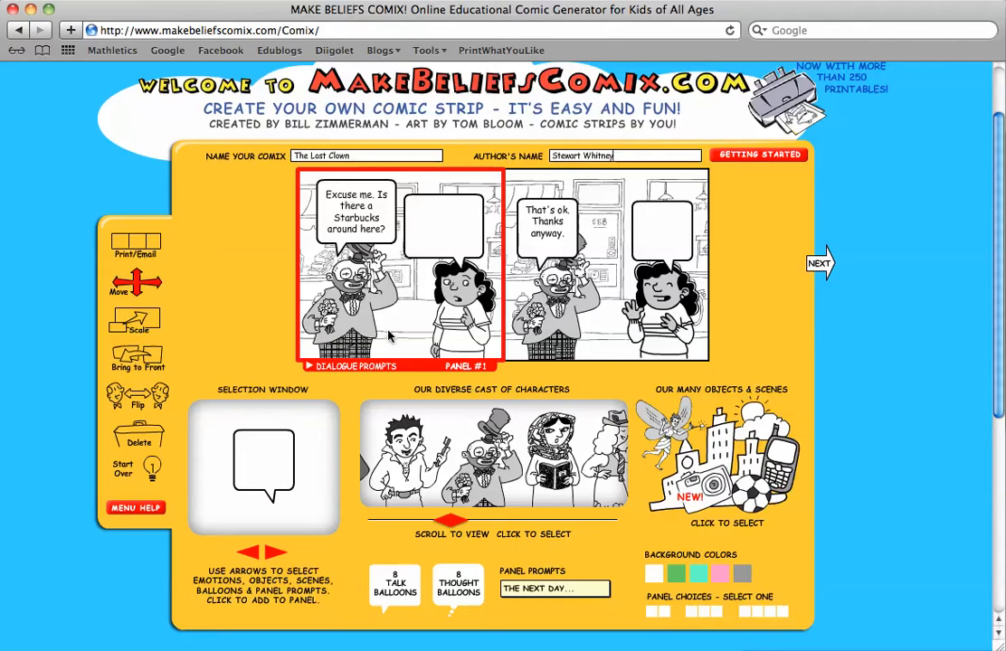
- Proceed to the comic's review page, try going back to editing, and open the printable version without applying any page setup
left_click(821, 264)
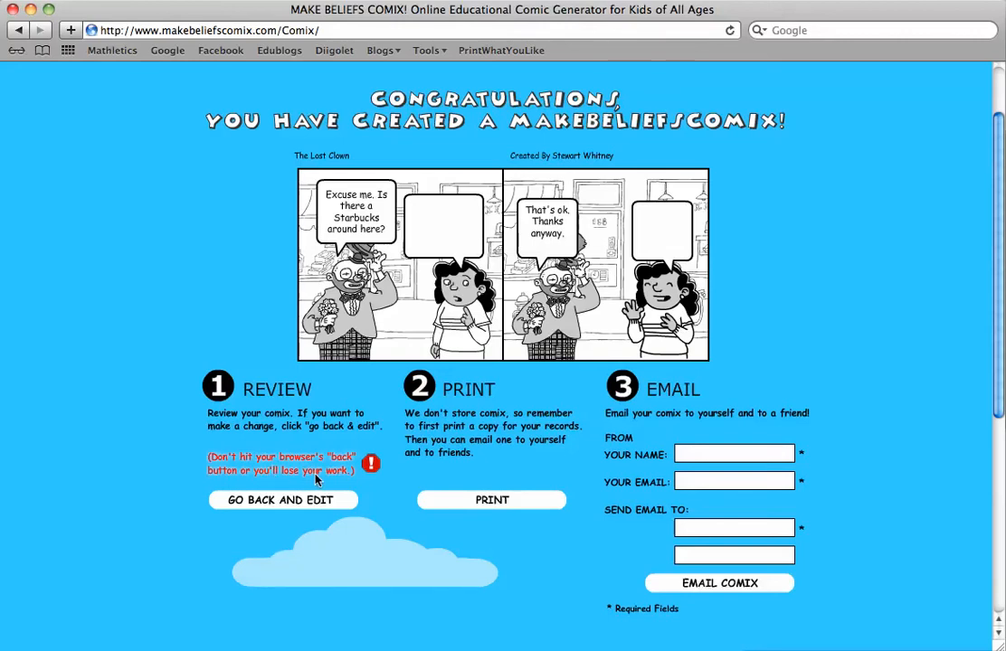
left_click(300, 502)
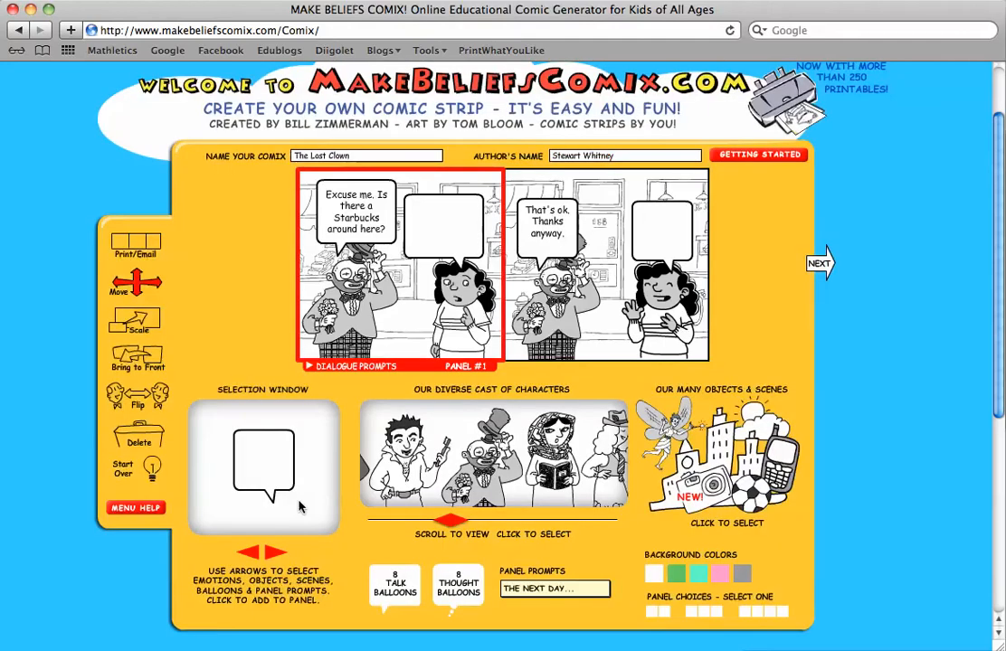
left_click(819, 264)
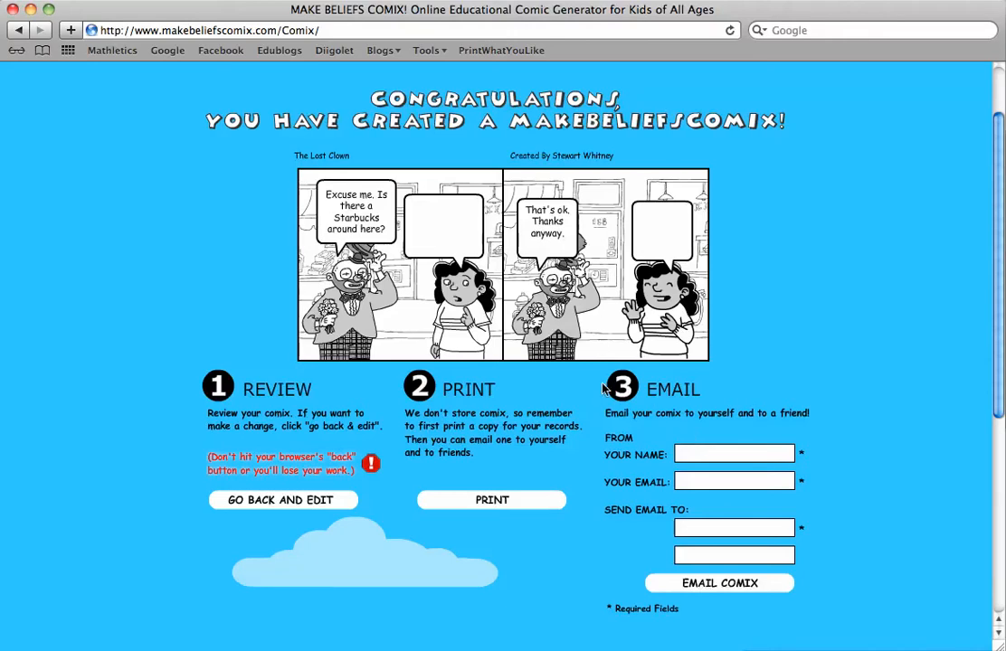
left_click(486, 500)
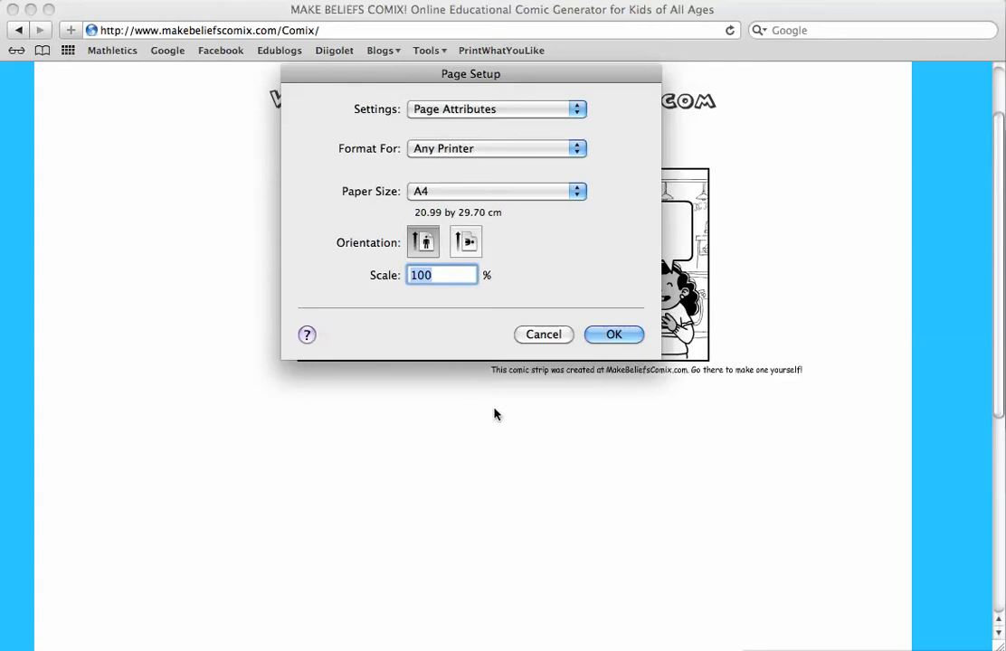
left_click(541, 333)
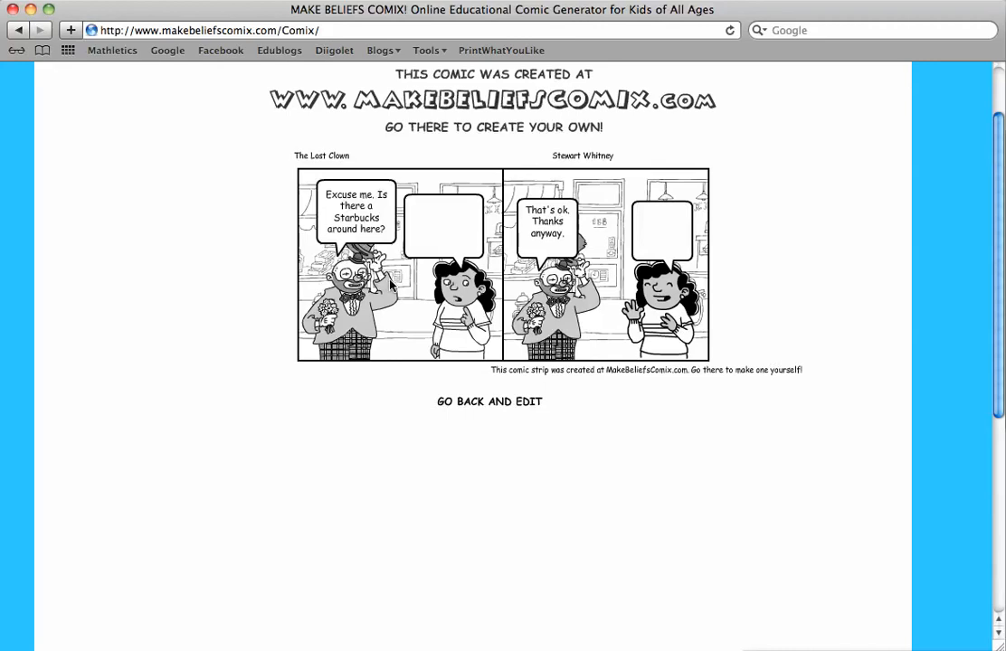
- Switch to the image editor that holds the captured clown comic strip
key("F9")
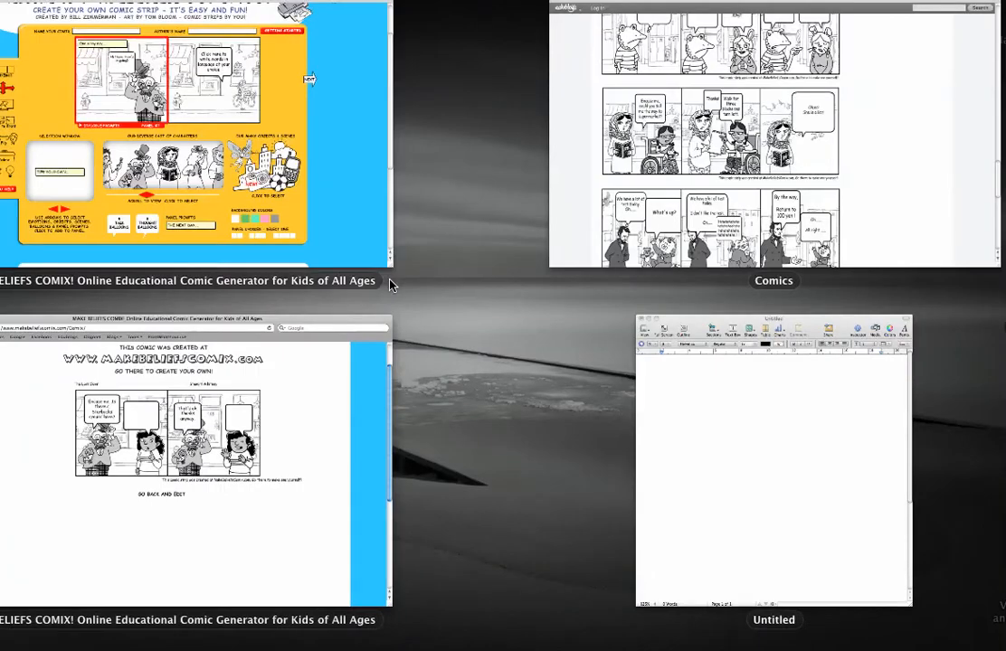
key("F9")
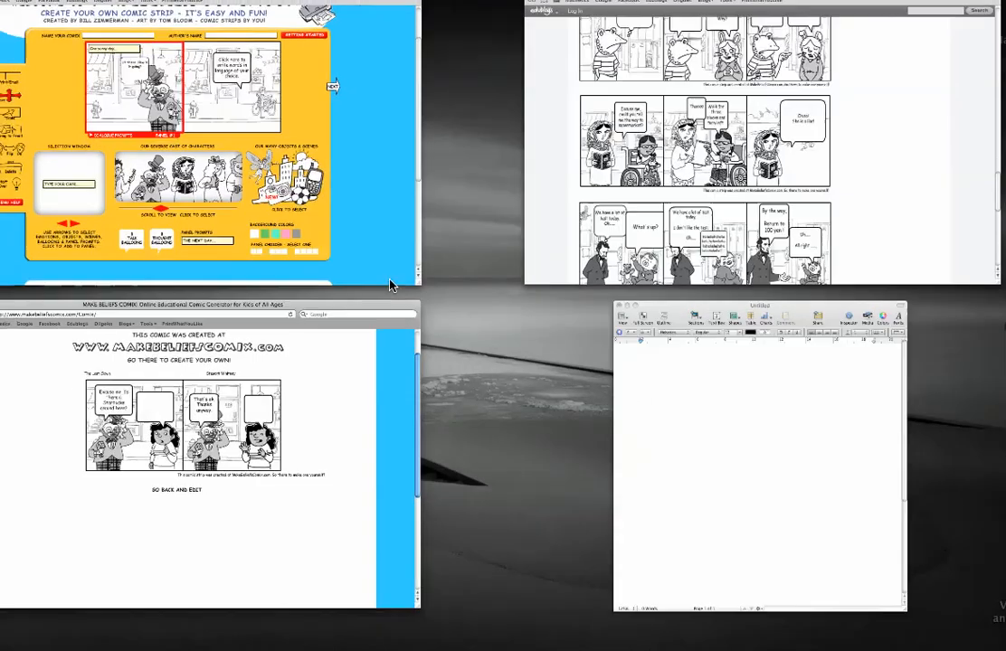
key("F11")
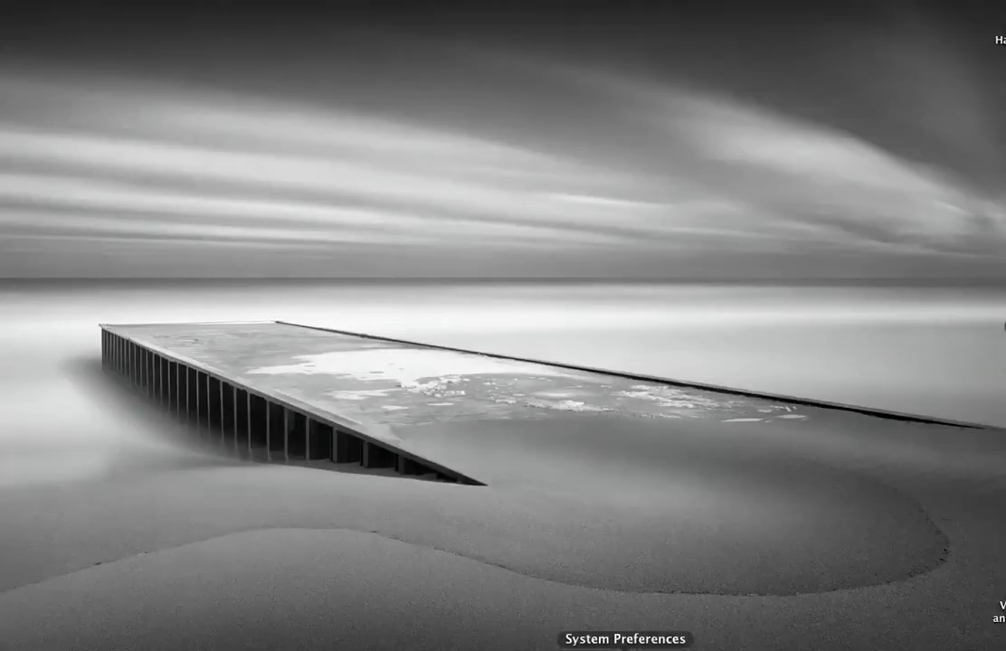
left_click(812, 644)
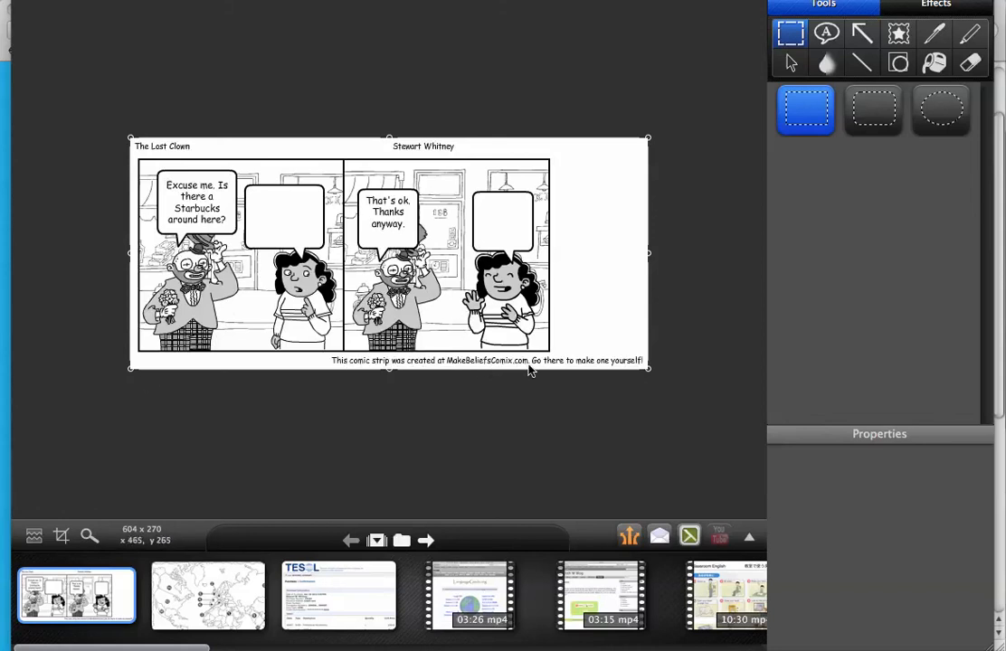
- Switch from the image editor to the blank Untitled word-processing document
left_click(749, 537)
left_click(737, 466)
key("F3")
left_click(724, 508)
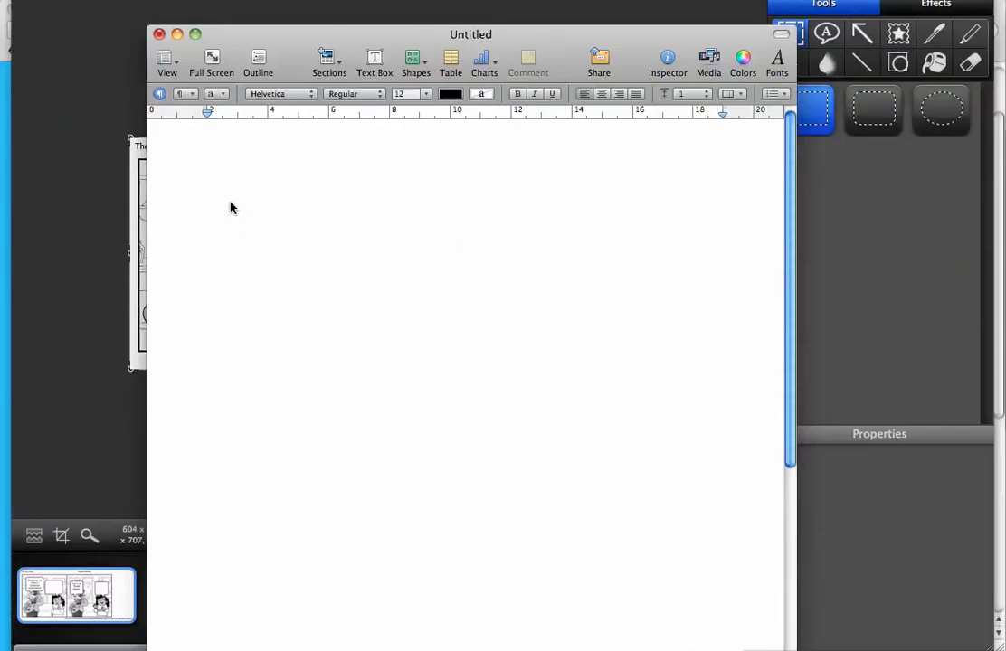
- Paste the captured clown comic strip into the blank Untitled document
key("super+v")
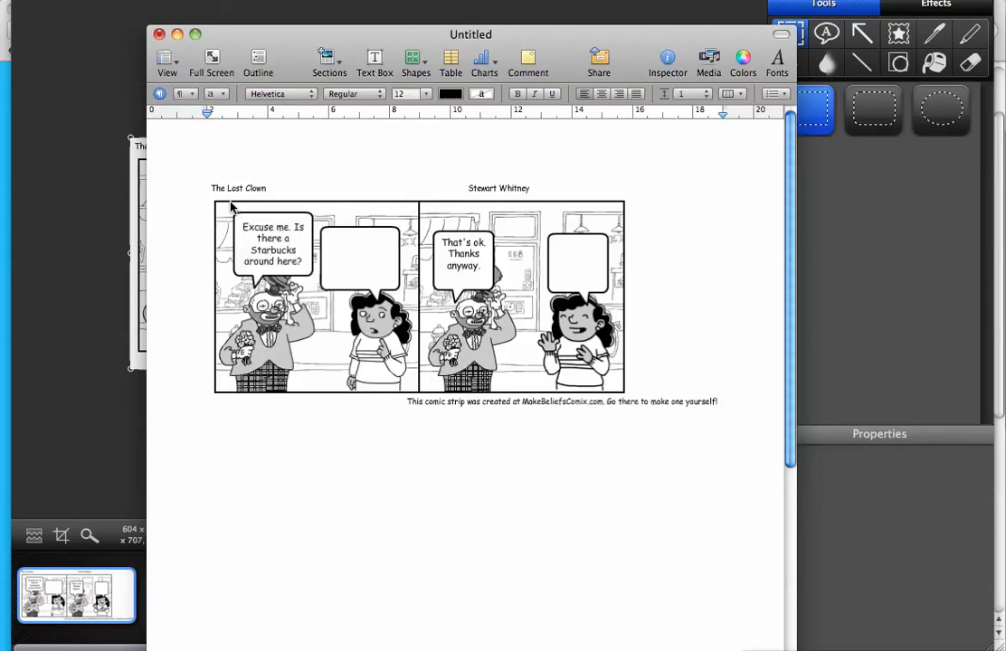
- In the Comics blog window, look through the posted comic strips and open the image of the one asking the way to the supermarket
key("F3")
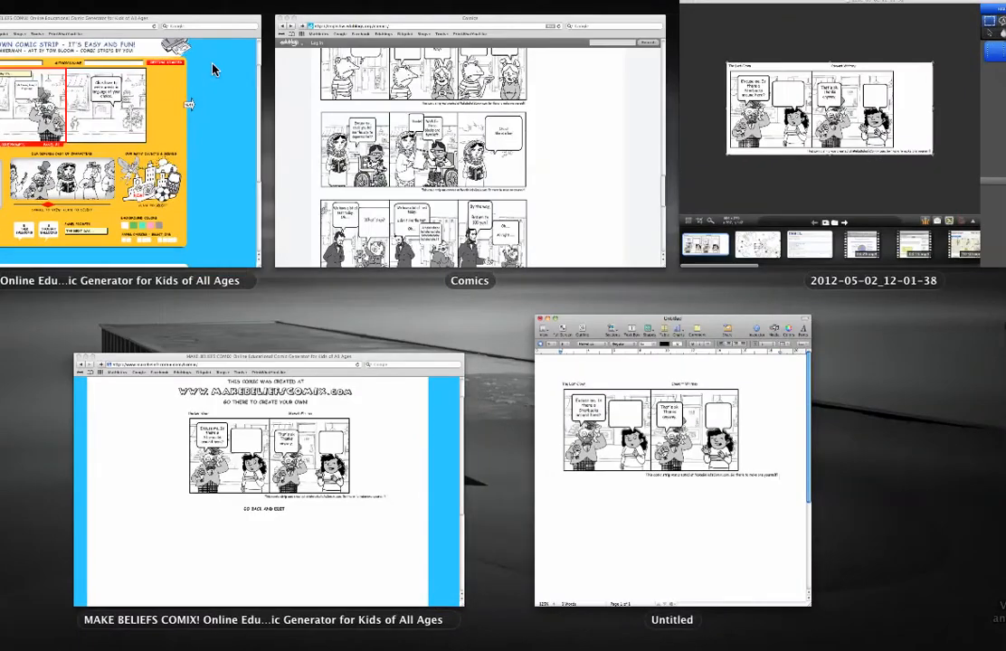
left_click(326, 135)
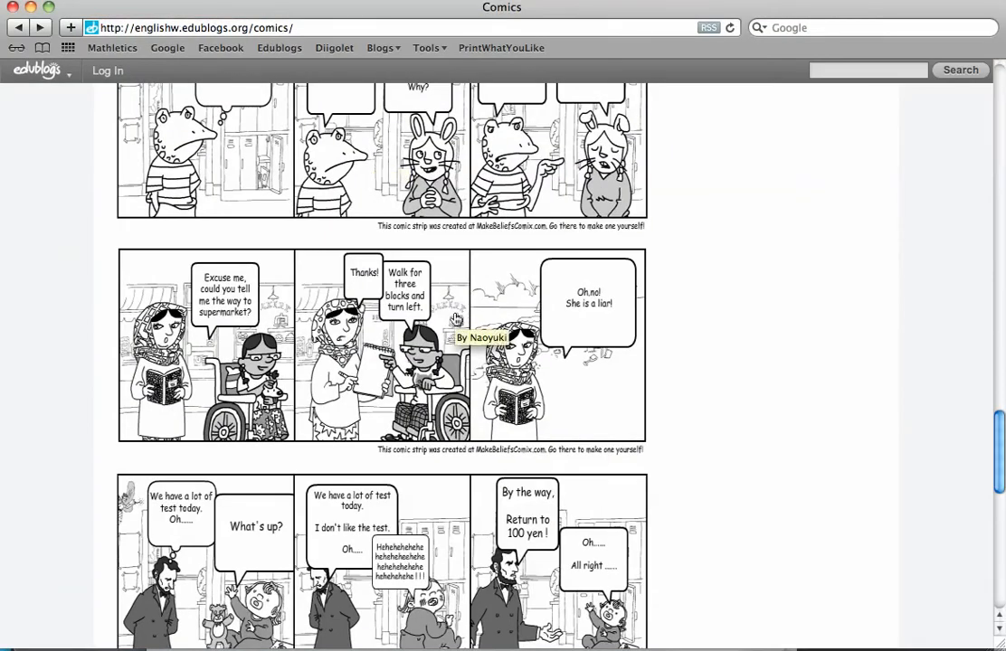
scroll(456, 319, "up", 5)
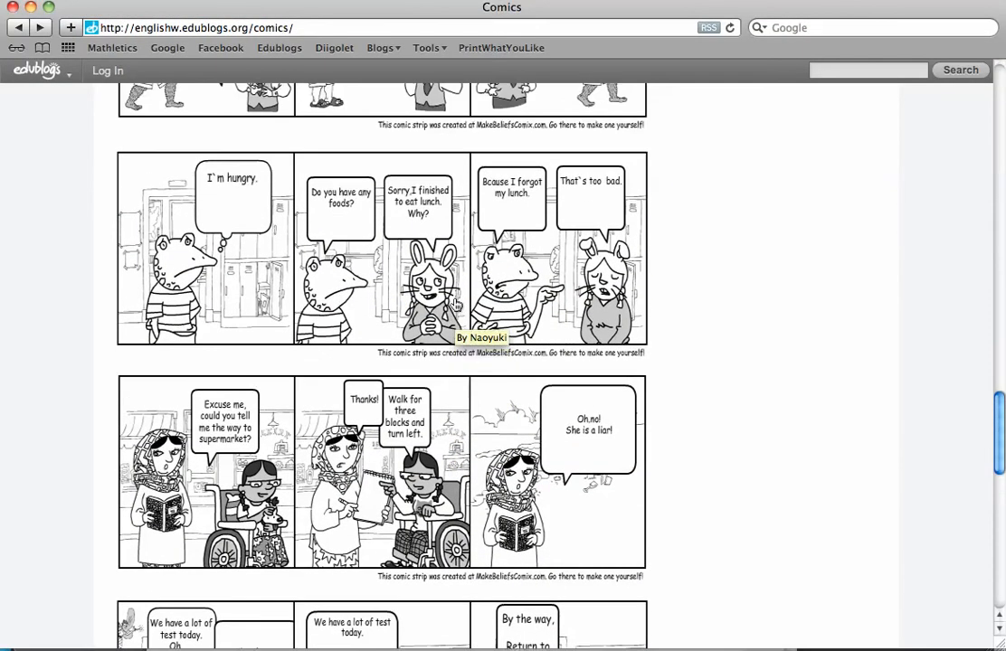
scroll(455, 321, "up", 12)
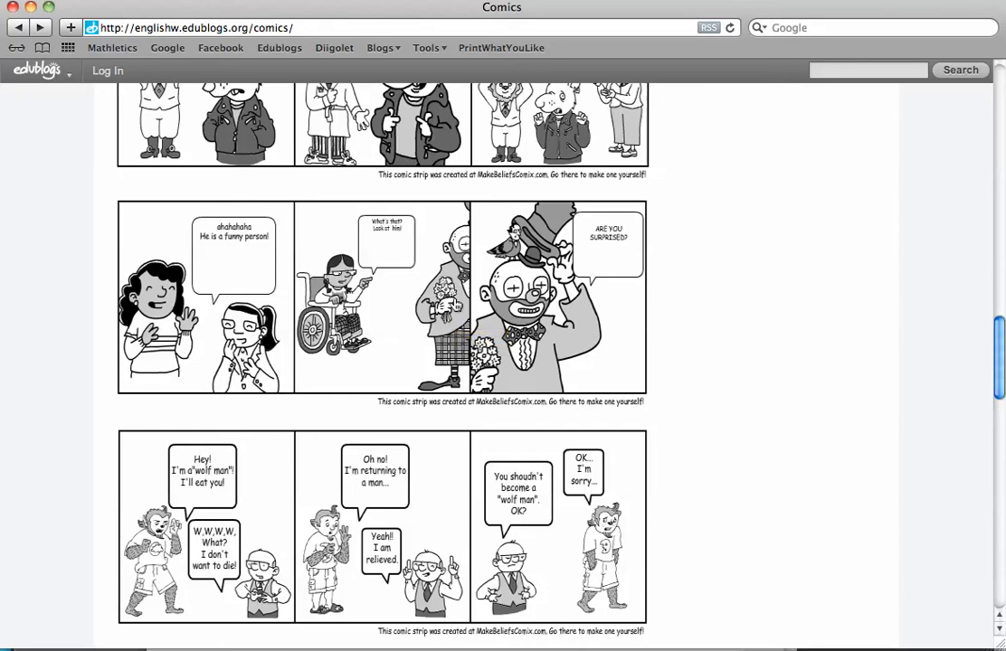
scroll(456, 306, "up", 20)
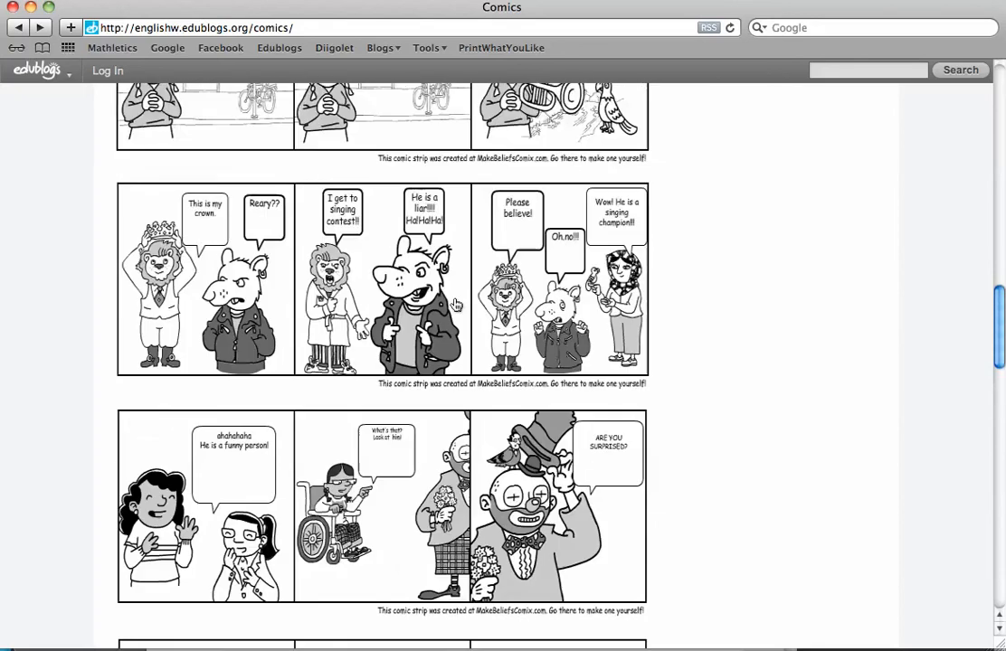
scroll(456, 305, "down", 15)
scroll(456, 306, "down", 8)
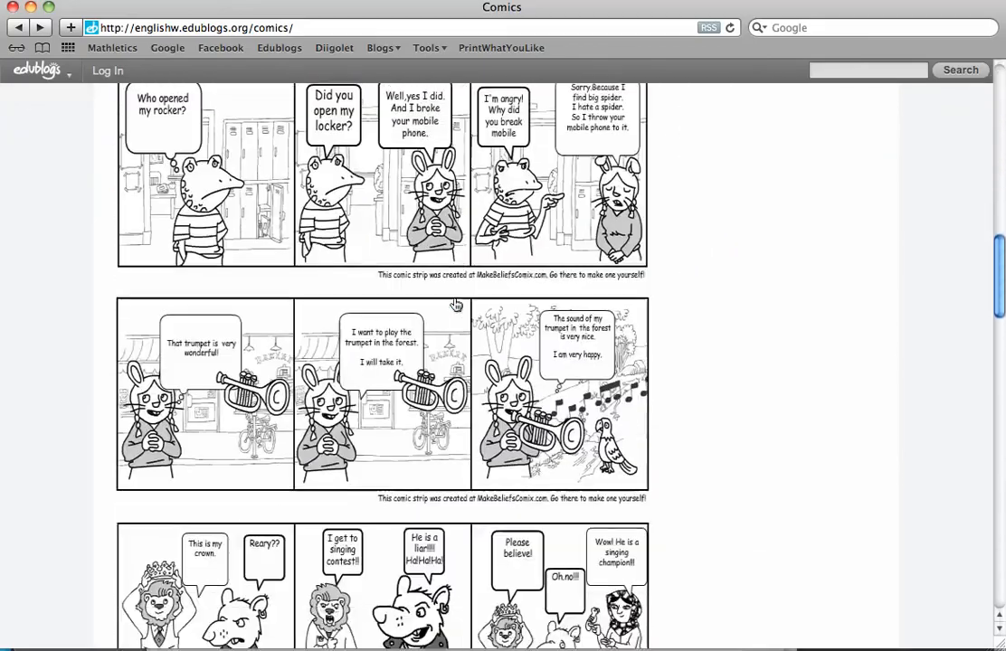
scroll(456, 306, "down", 6)
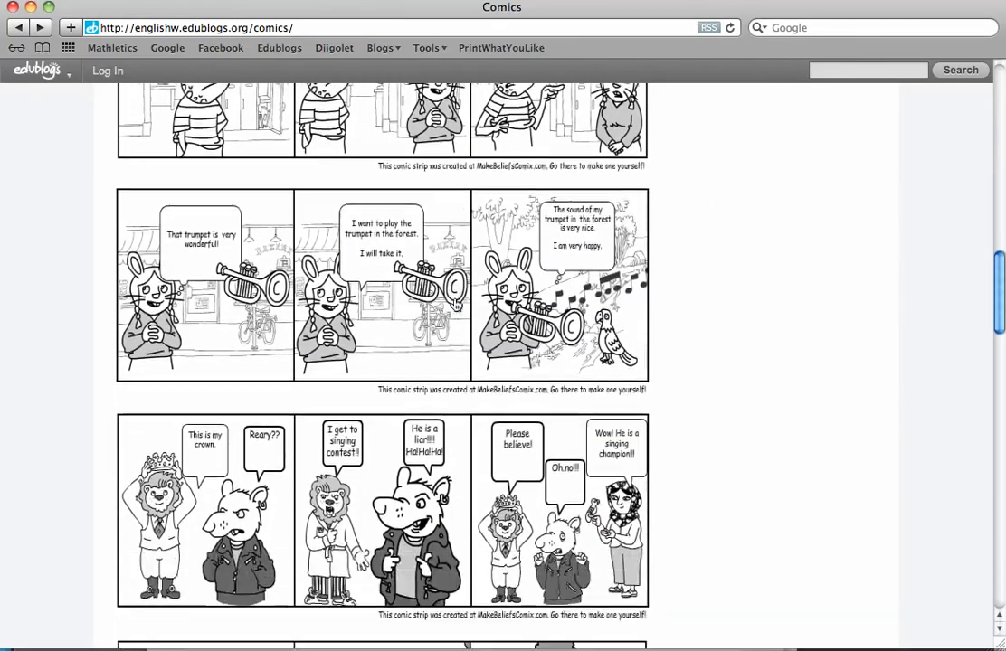
scroll(457, 306, "down", 14)
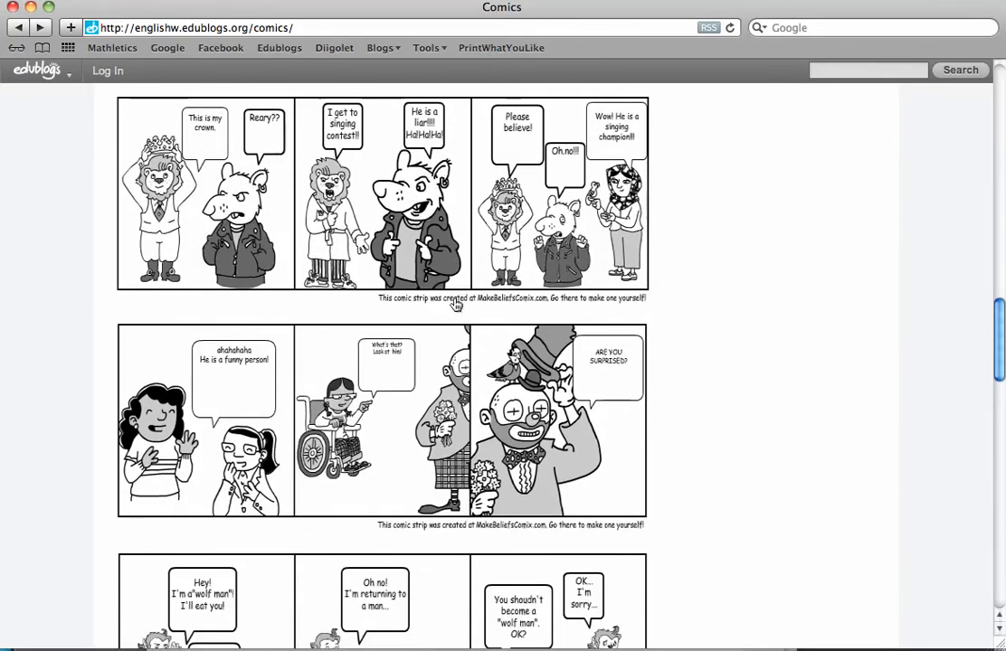
scroll(454, 306, "down", 3)
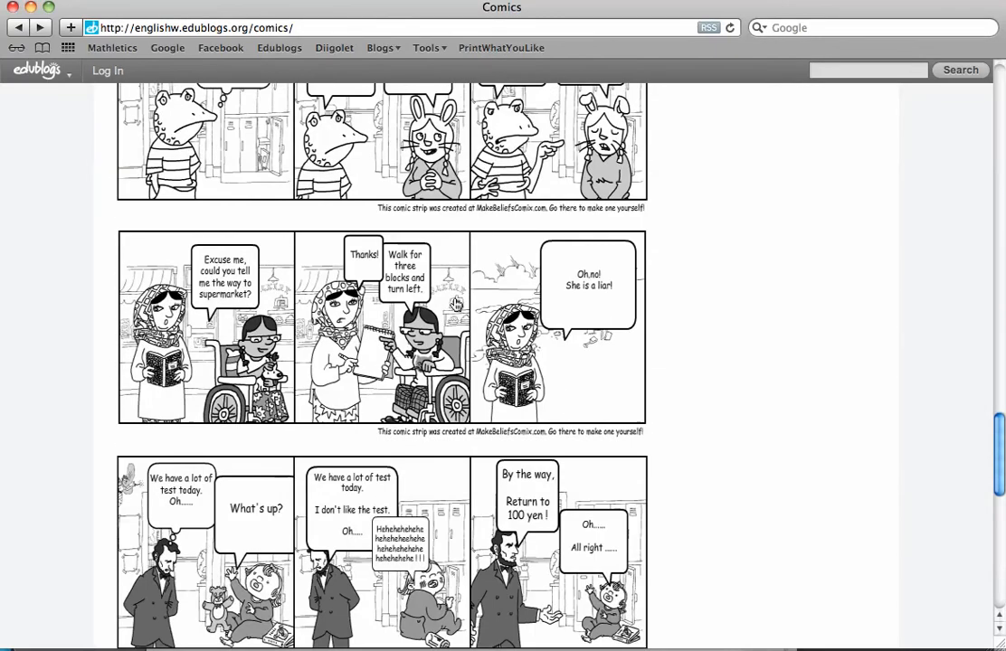
left_click(426, 305)
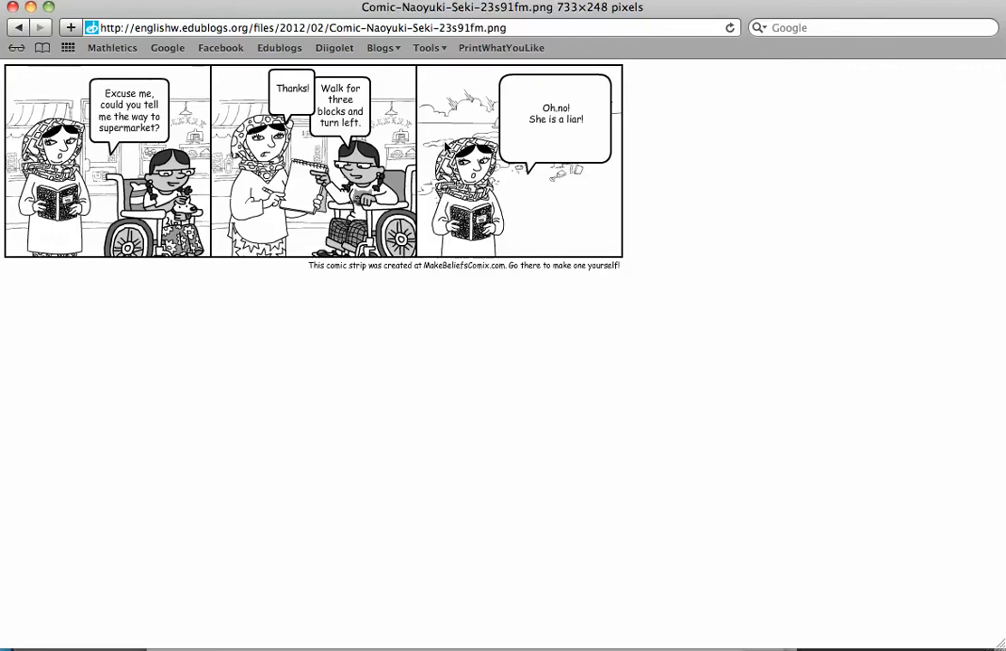
- Switch to the printable view of The Lost Clown strip and return it to editing
key("F3")
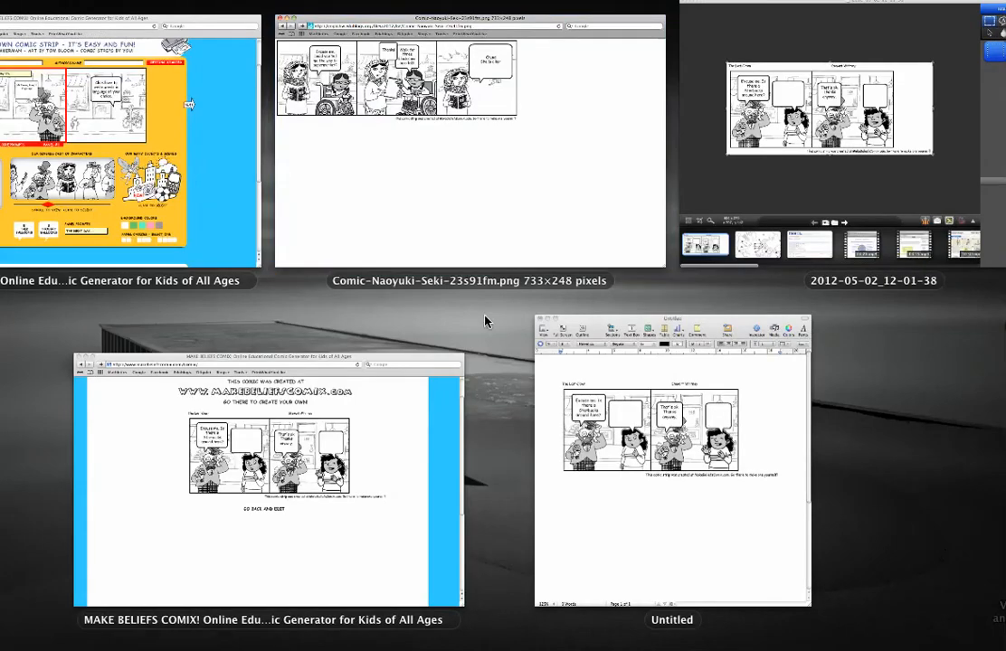
left_click(246, 450)
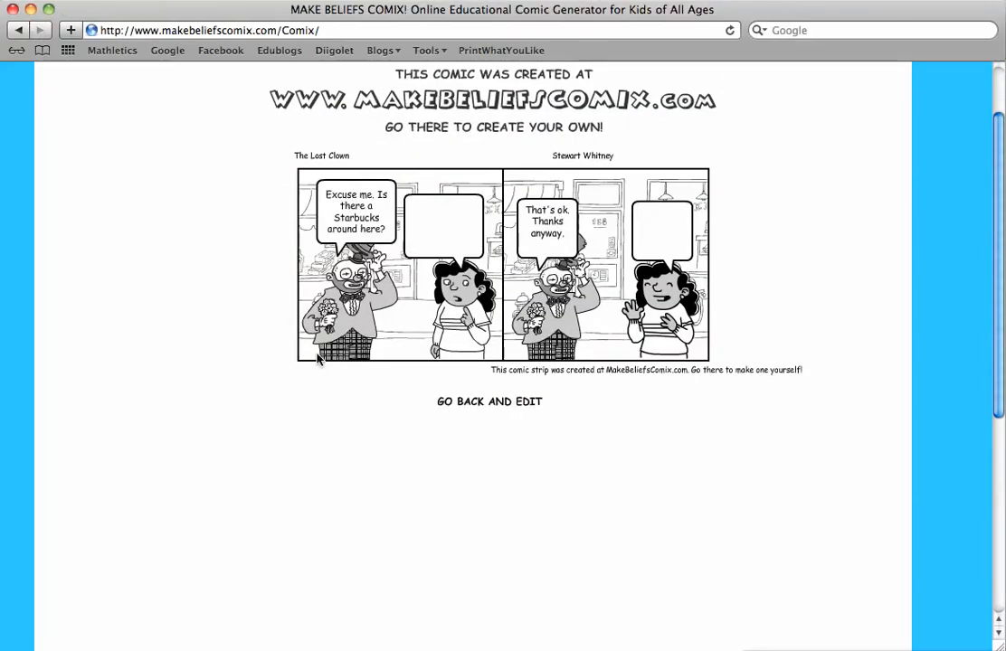
left_click(494, 403)
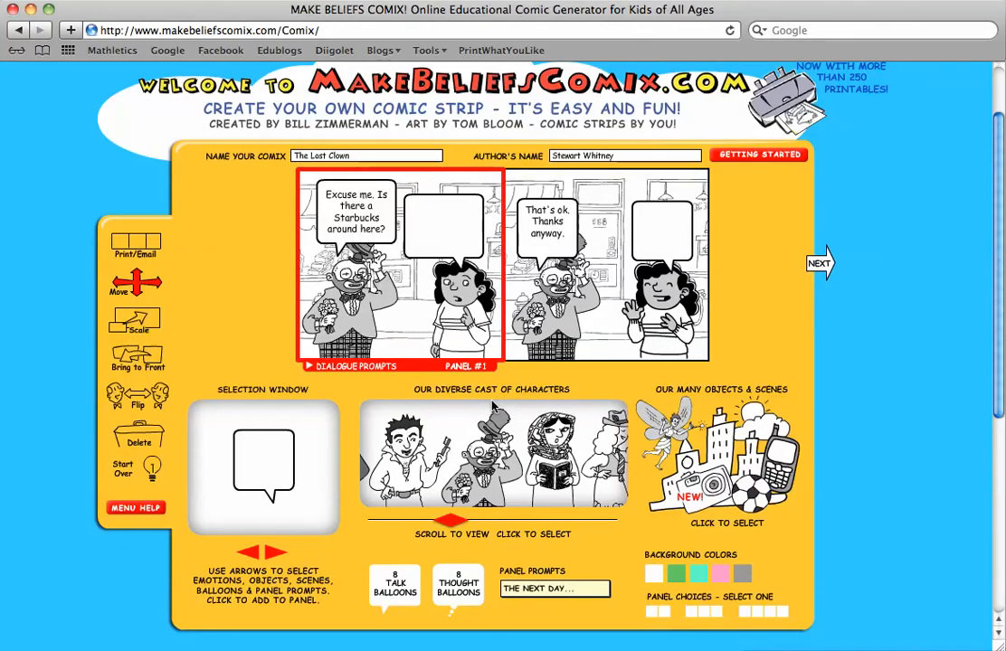